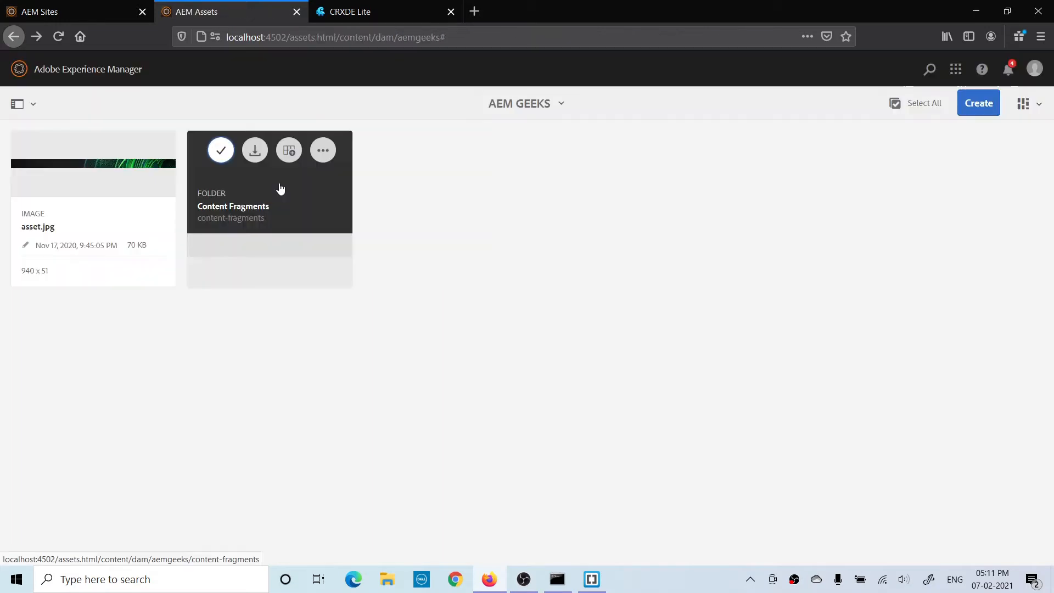
- Set the Content Fragments folder's cloud configuration to /conf/aemgeeks in its properties and save the folder properties
{"action": "left_click", "coordinate": [225, 156]}
{"action": "left_click", "coordinate": [291, 73]}
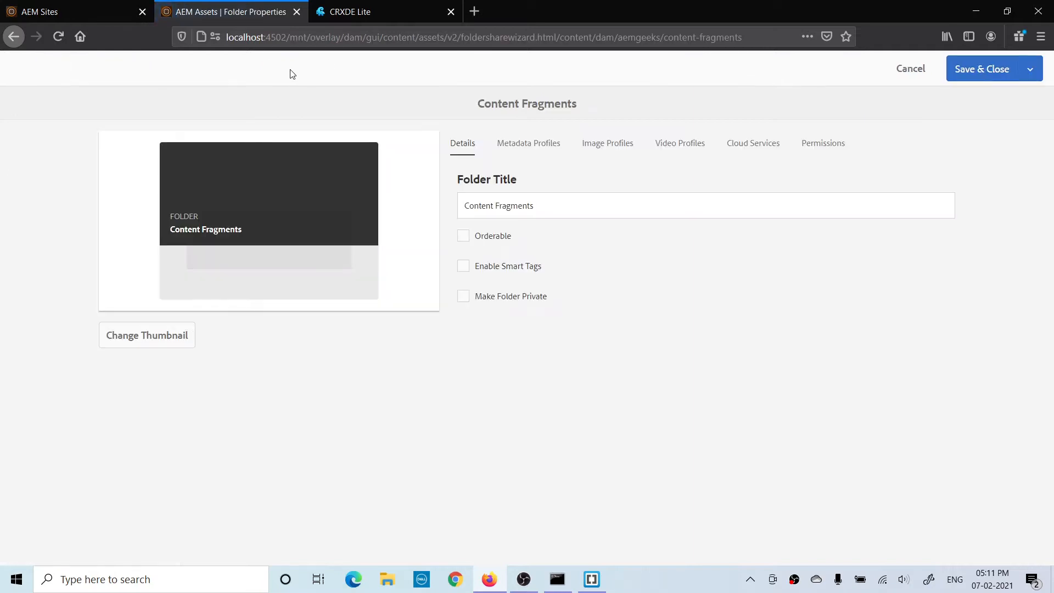
{"action": "left_click", "coordinate": [743, 144]}
{"action": "left_click", "coordinate": [493, 221]}
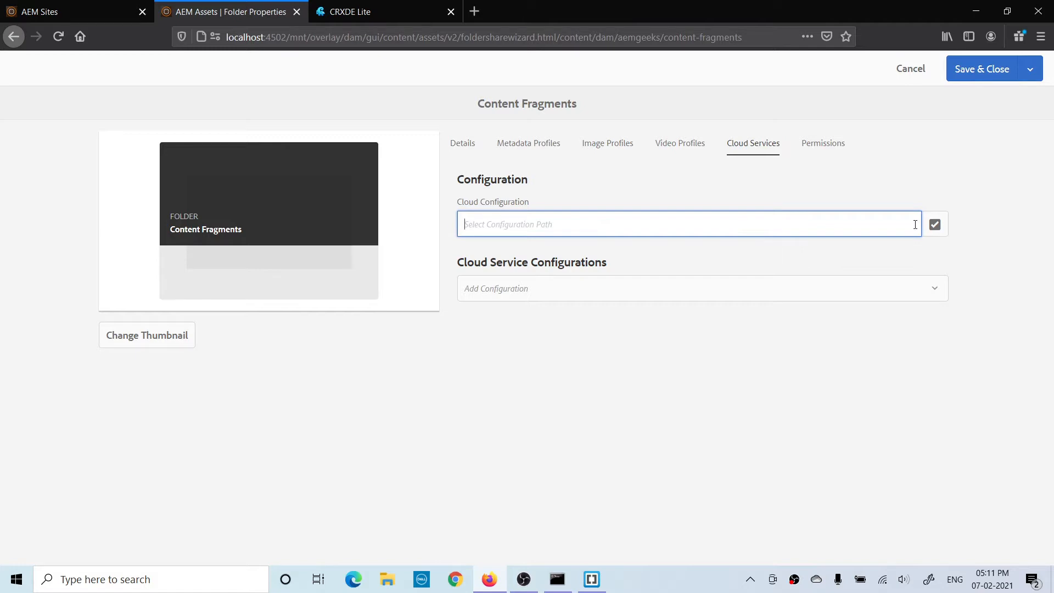
{"action": "left_click", "coordinate": [935, 225]}
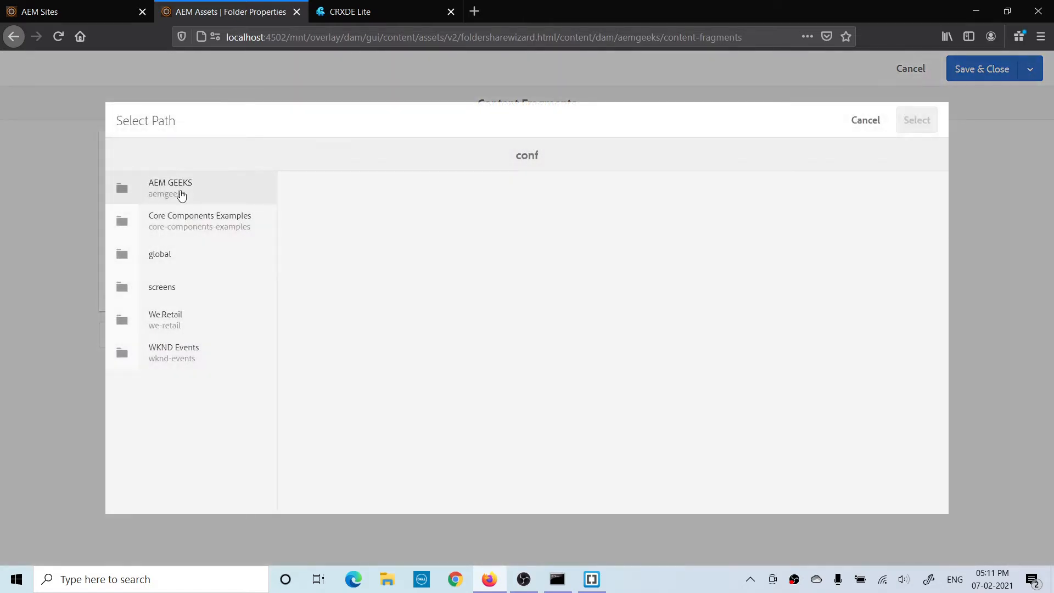
{"action": "left_click", "coordinate": [130, 195]}
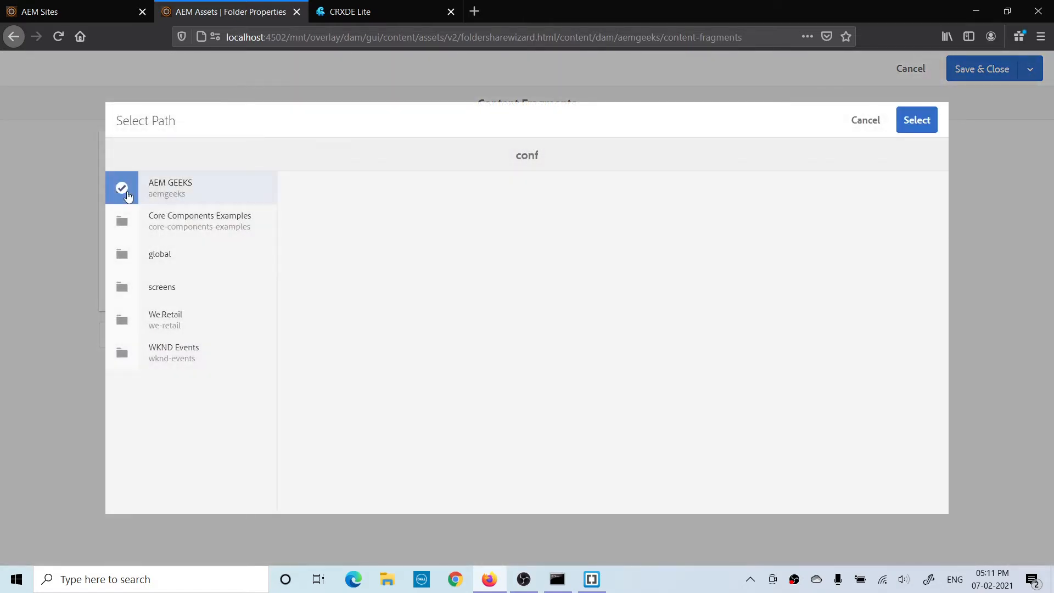
{"action": "left_click", "coordinate": [915, 120]}
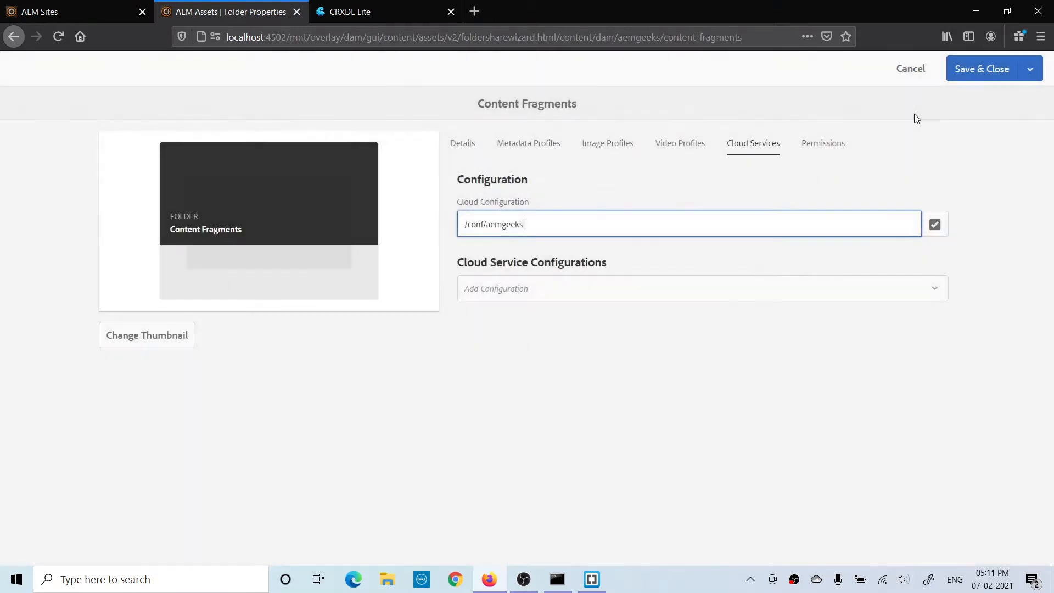
{"action": "left_click", "coordinate": [958, 66]}
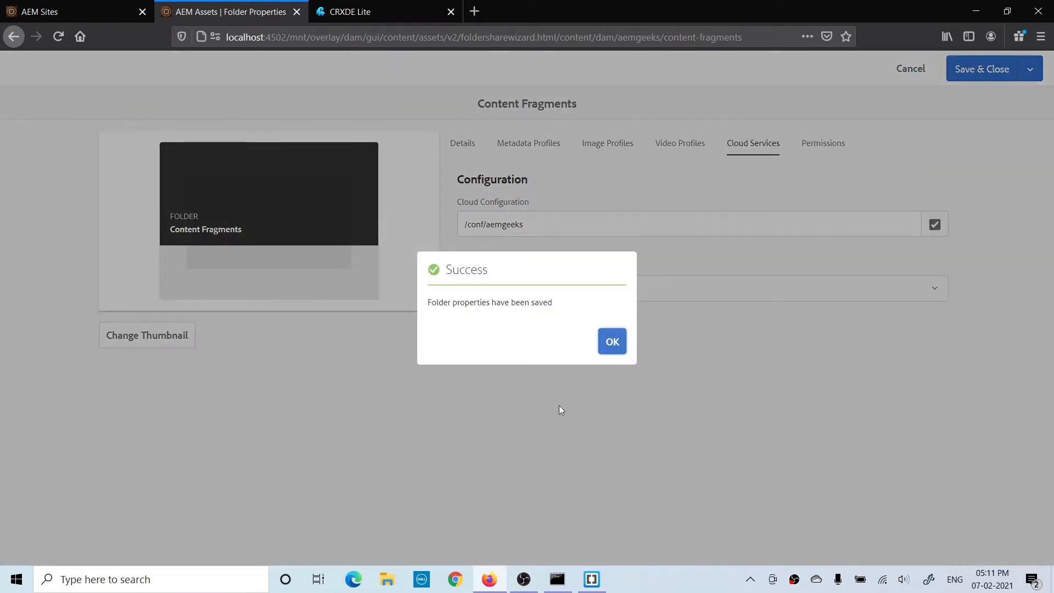
{"action": "left_click", "coordinate": [612, 342]}
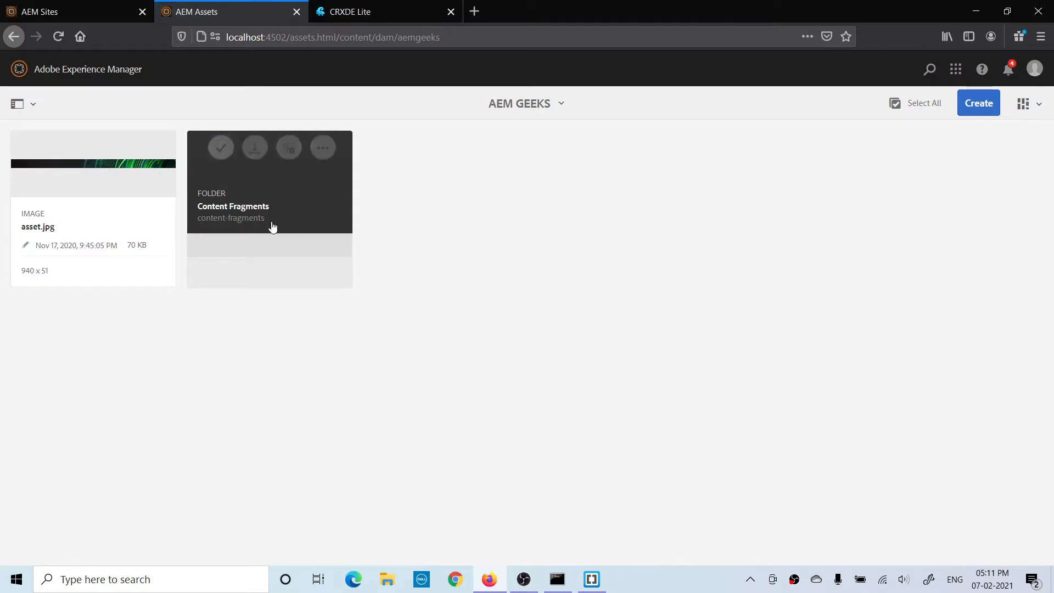
{"action": "left_click", "coordinate": [273, 225]}
{"action": "left_click", "coordinate": [967, 104]}
{"action": "left_click", "coordinate": [935, 190]}
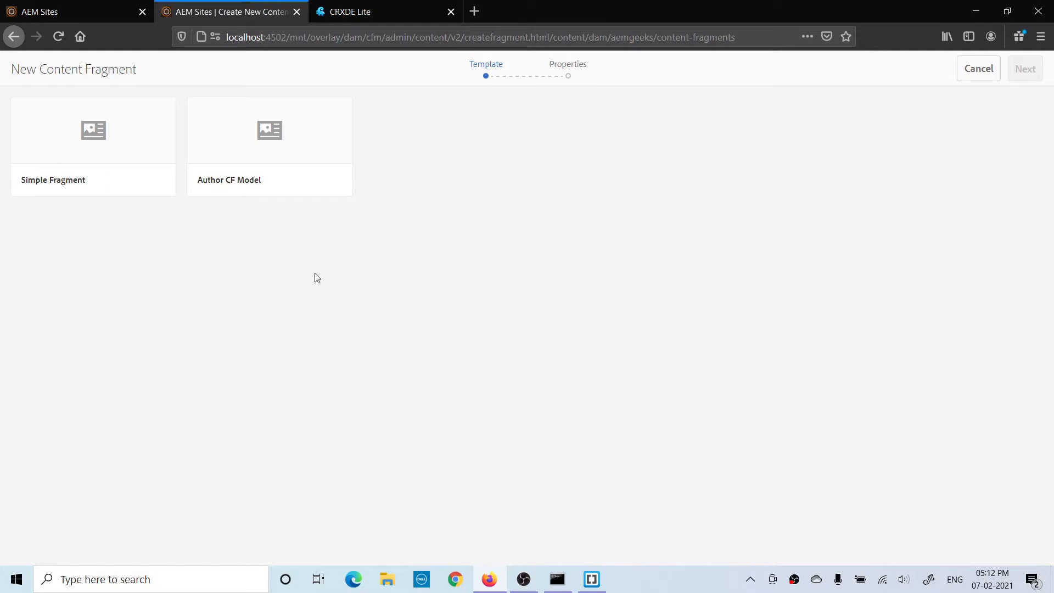
{"action": "left_click", "coordinate": [14, 37]}
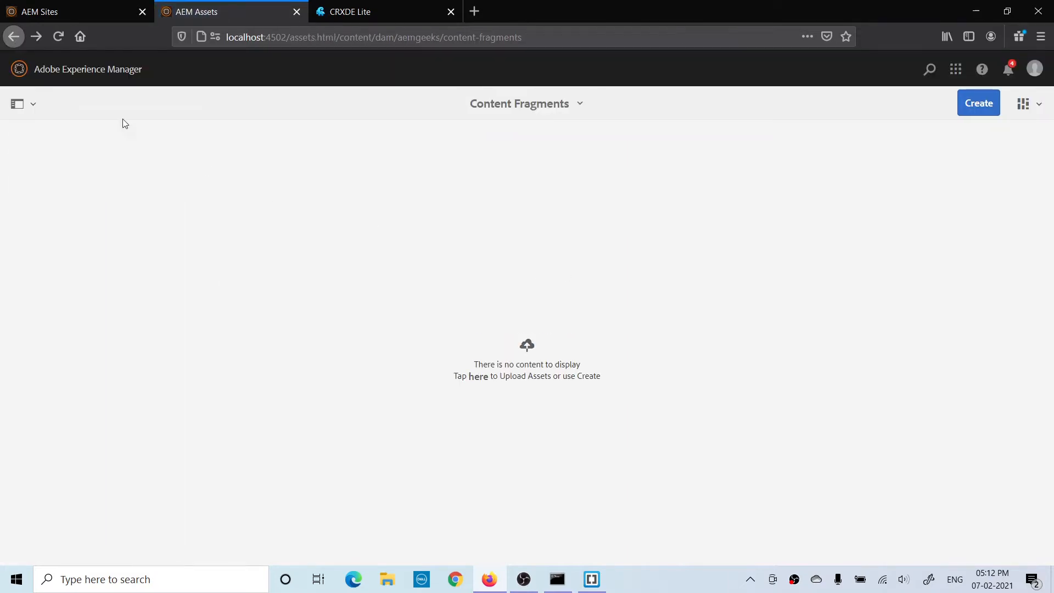
{"action": "left_click", "coordinate": [14, 37]}
- Create a folder titled en inside the Content Fragments folder
{"action": "left_click", "coordinate": [310, 231]}
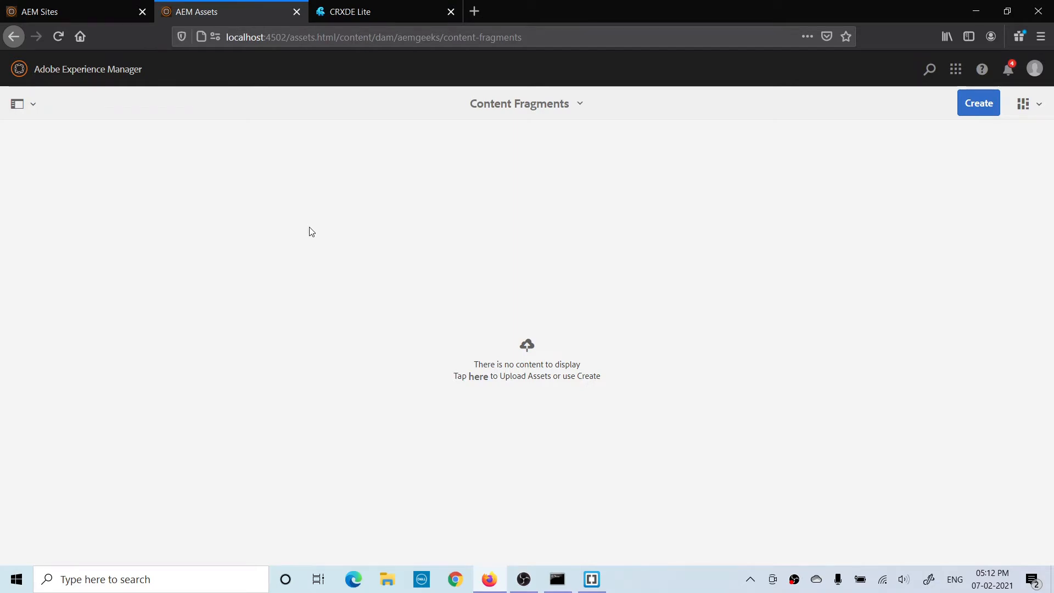
{"action": "left_click", "coordinate": [963, 106]}
{"action": "left_click", "coordinate": [895, 138]}
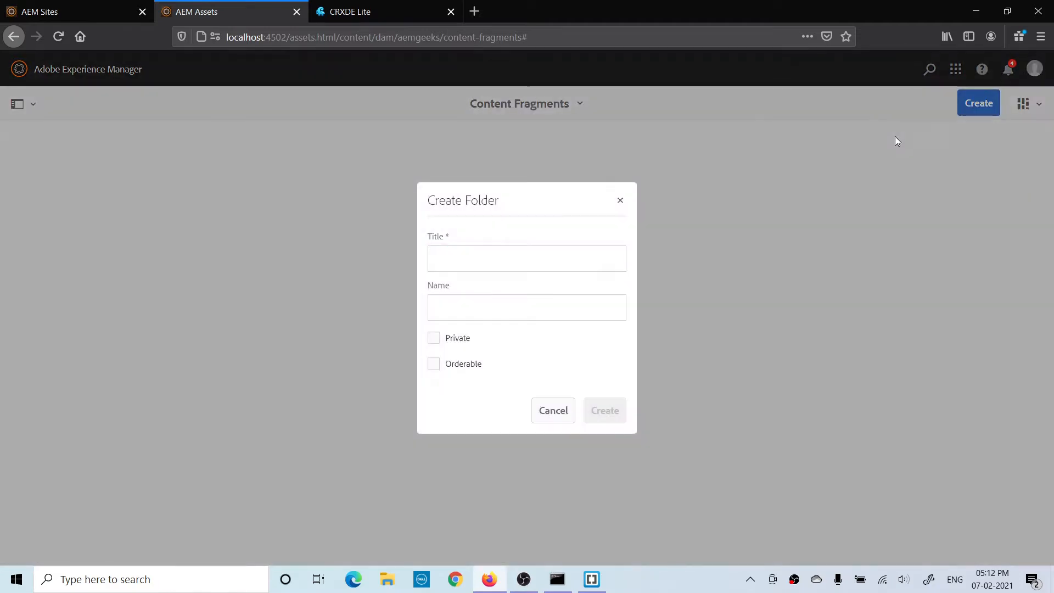
{"action": "type", "text": "en"}
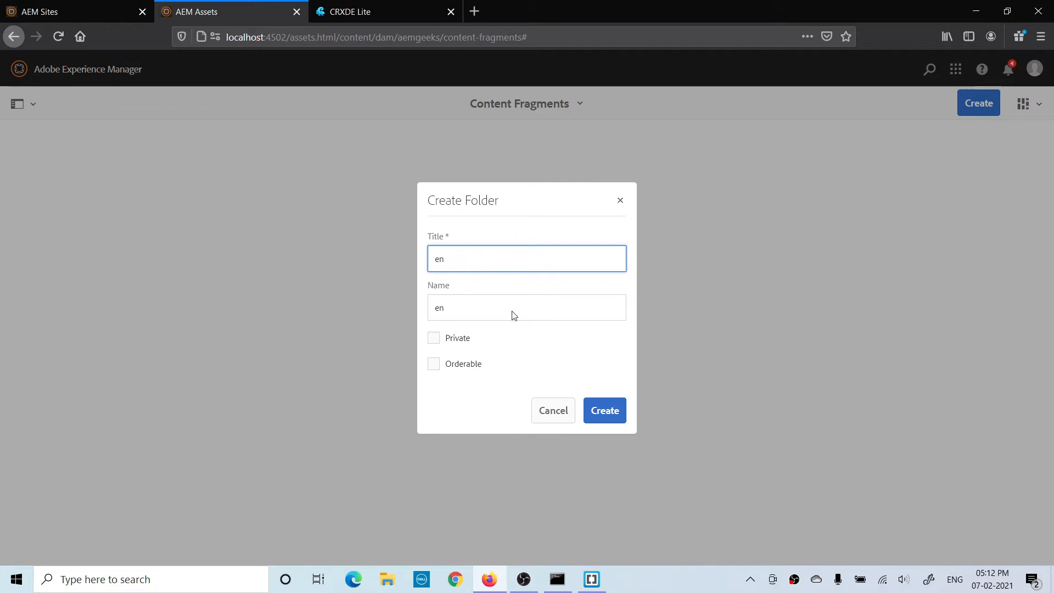
{"action": "left_click", "coordinate": [600, 414]}
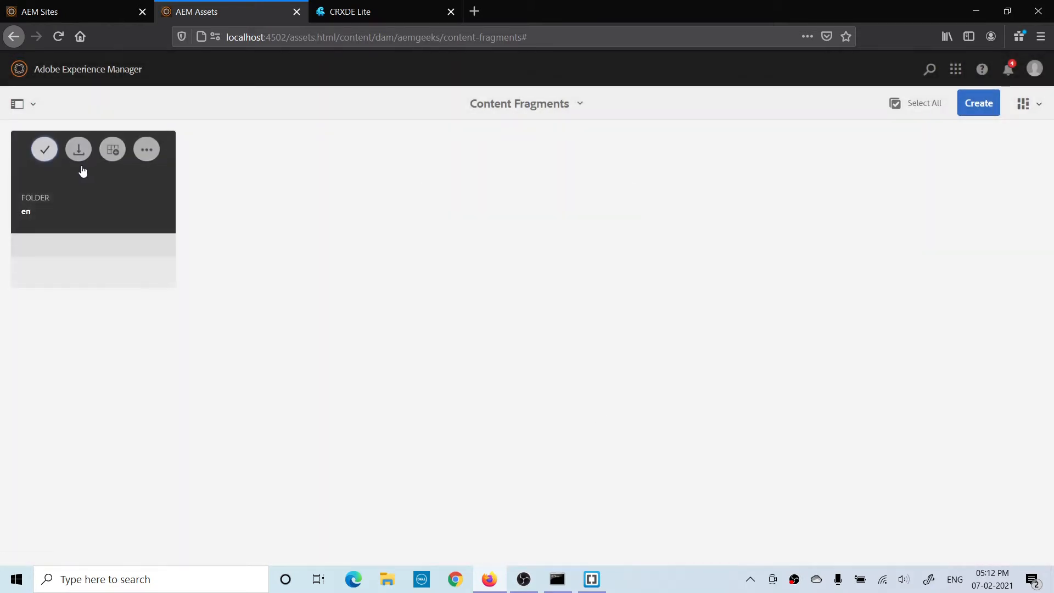
- Create a content fragment titled Author Details from the Author CF Model in the en folder and open it for editing
{"action": "left_click", "coordinate": [85, 183]}
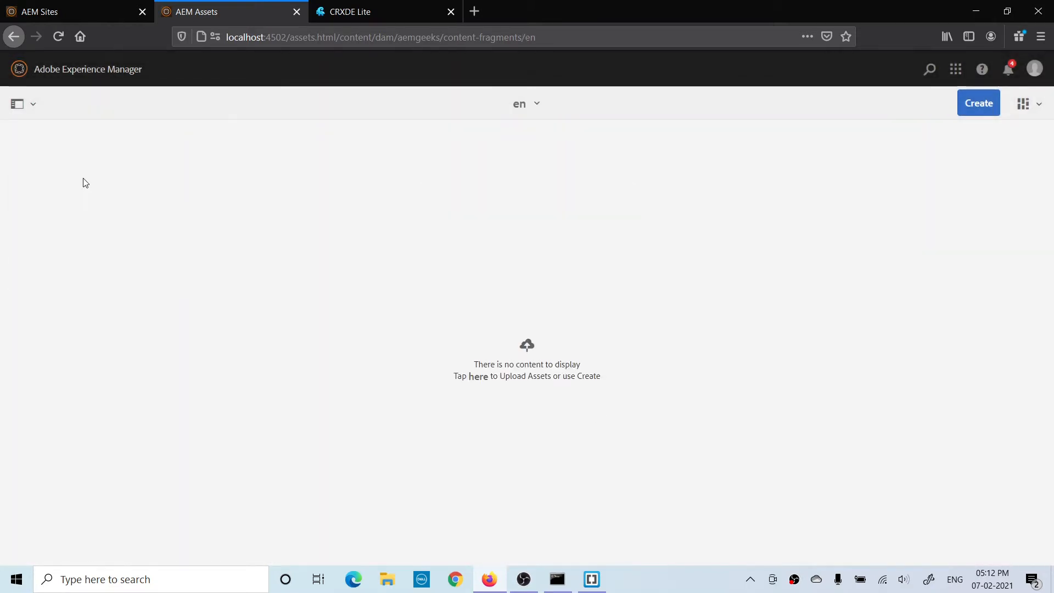
{"action": "left_click", "coordinate": [975, 104]}
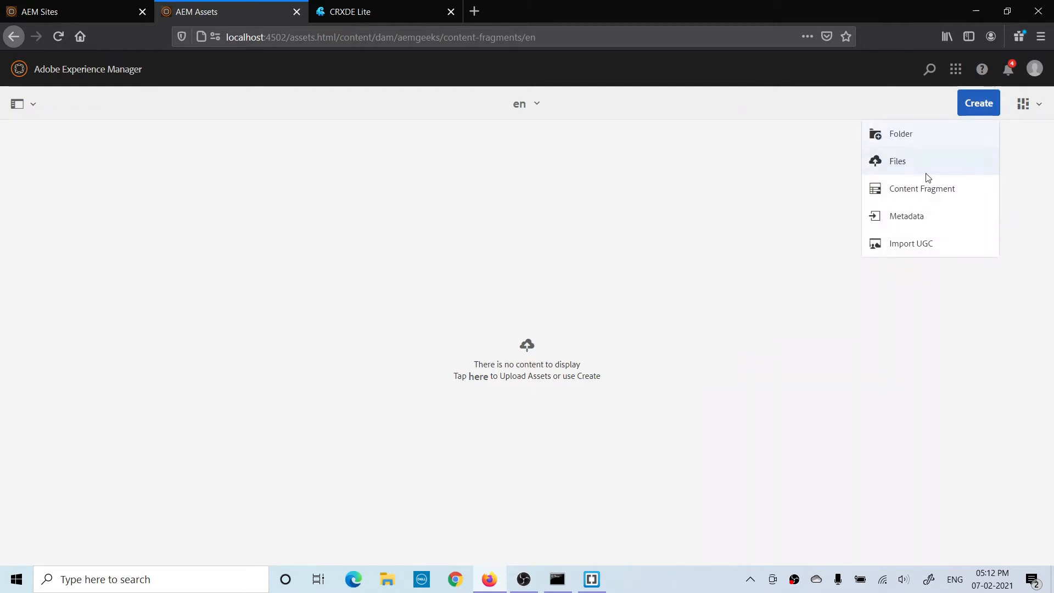
{"action": "left_click", "coordinate": [918, 195]}
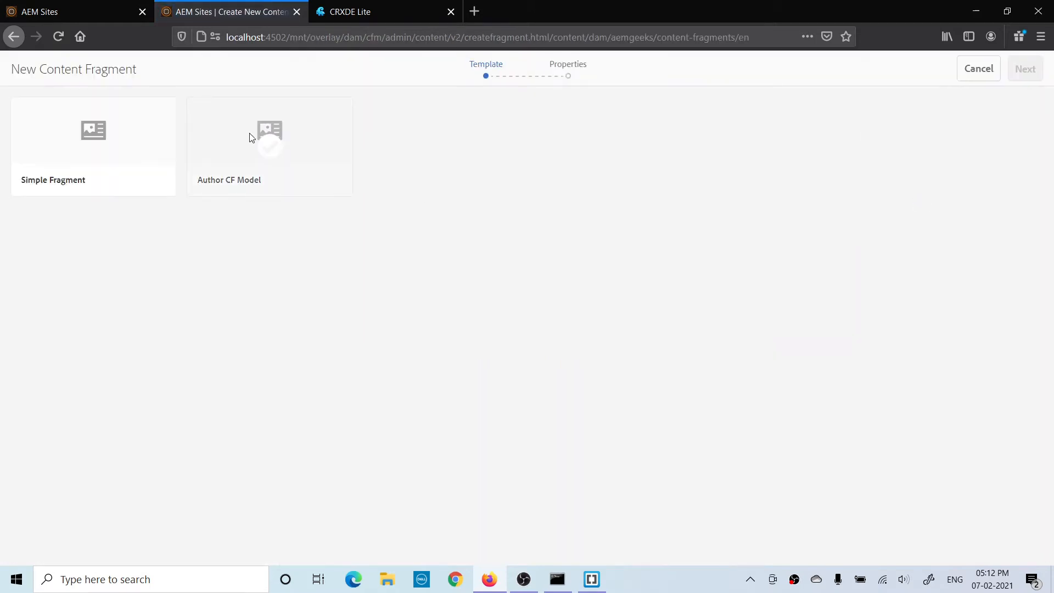
{"action": "left_click", "coordinate": [269, 151]}
{"action": "left_click", "coordinate": [1025, 70]}
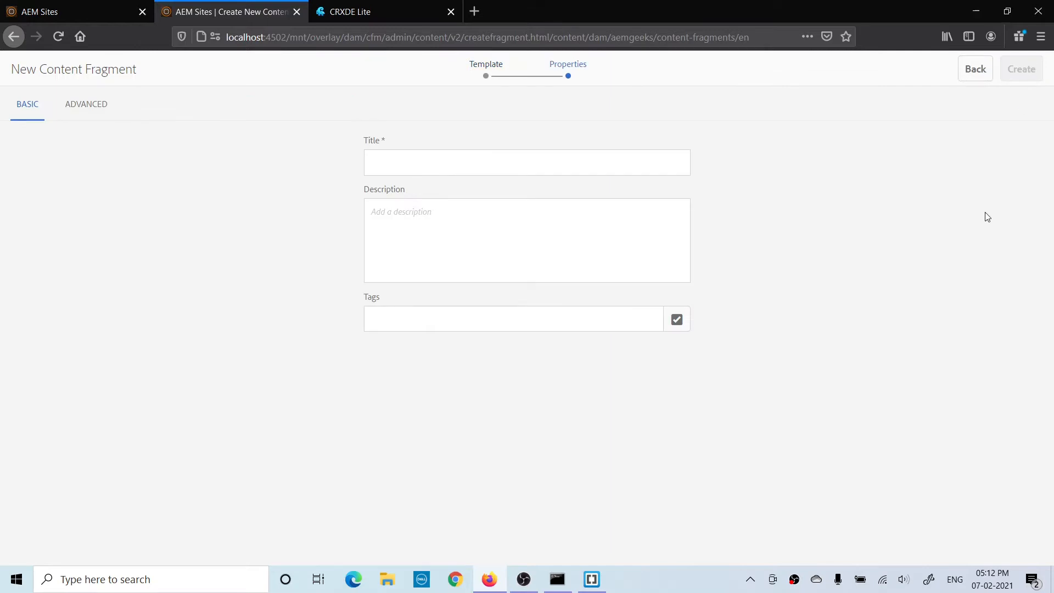
{"action": "left_click", "coordinate": [486, 160]}
{"action": "type", "text": "A"}
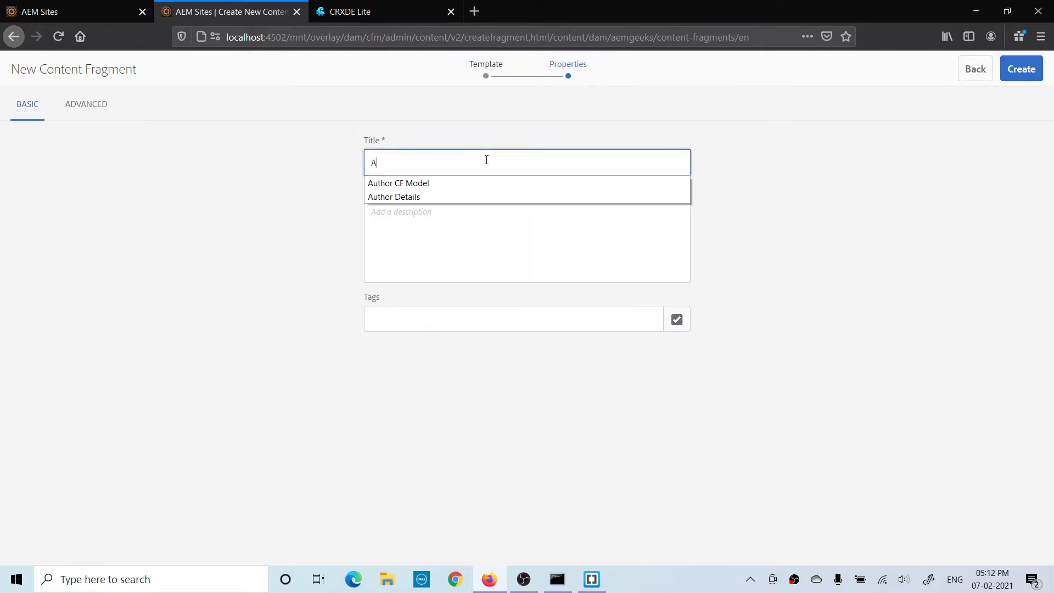
{"action": "type", "text": "uthor Details"}
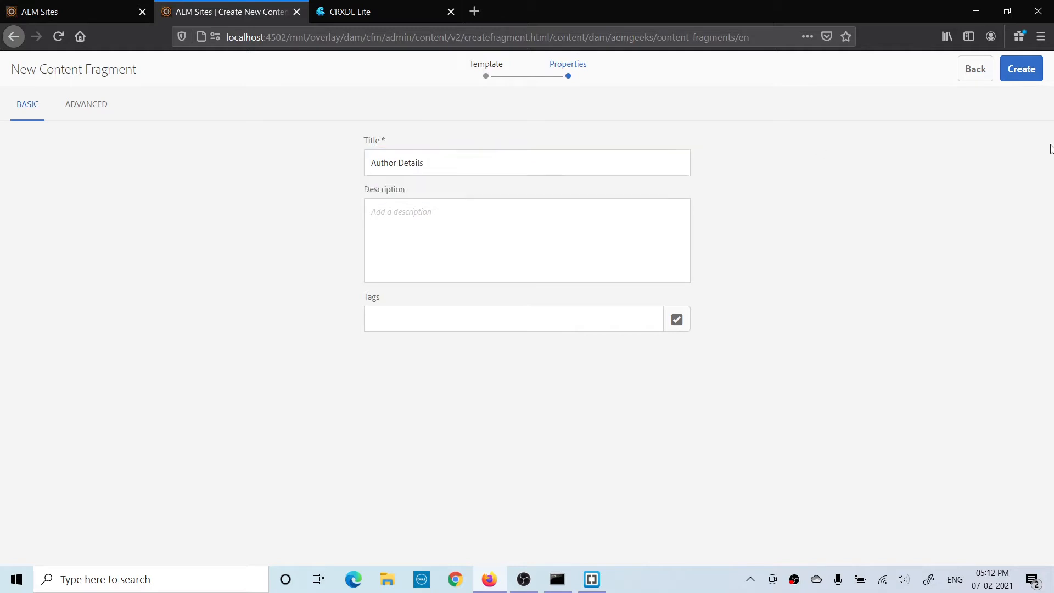
{"action": "left_click", "coordinate": [1023, 71]}
{"action": "left_click", "coordinate": [618, 344]}
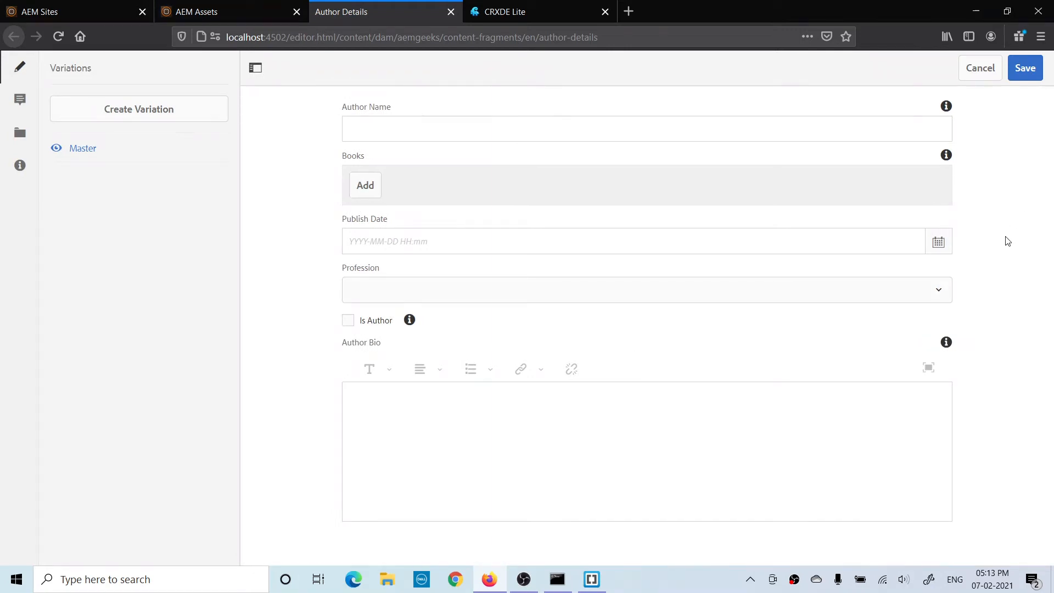
- Set the author name to Joanne Rowling and list Harry Potter and AEM as the books
{"action": "left_click", "coordinate": [373, 135]}
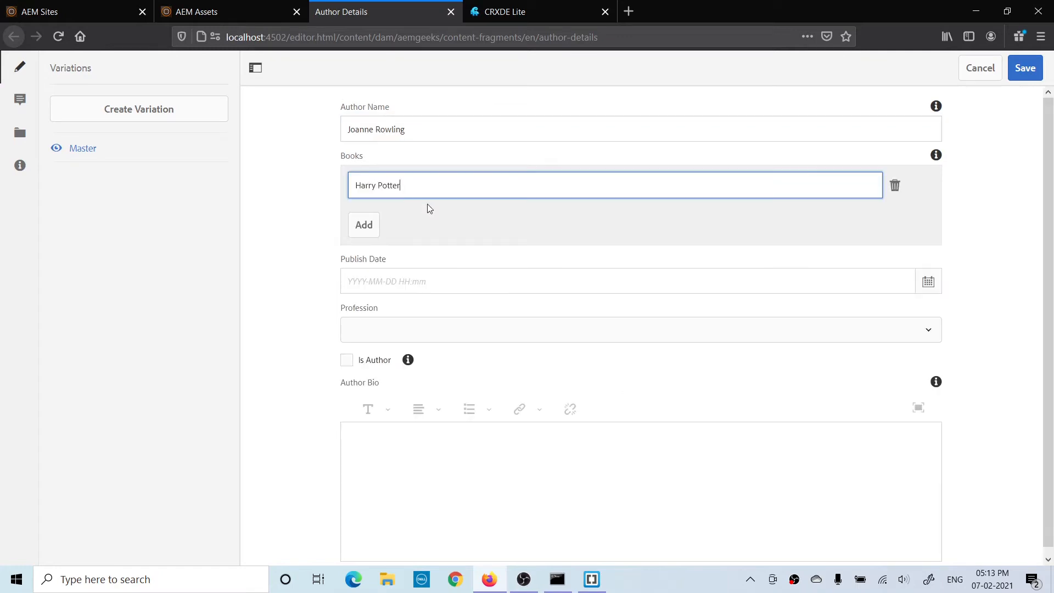
{"action": "left_click", "coordinate": [364, 227]}
{"action": "left_click", "coordinate": [370, 219]}
{"action": "type", "text": "AE"}
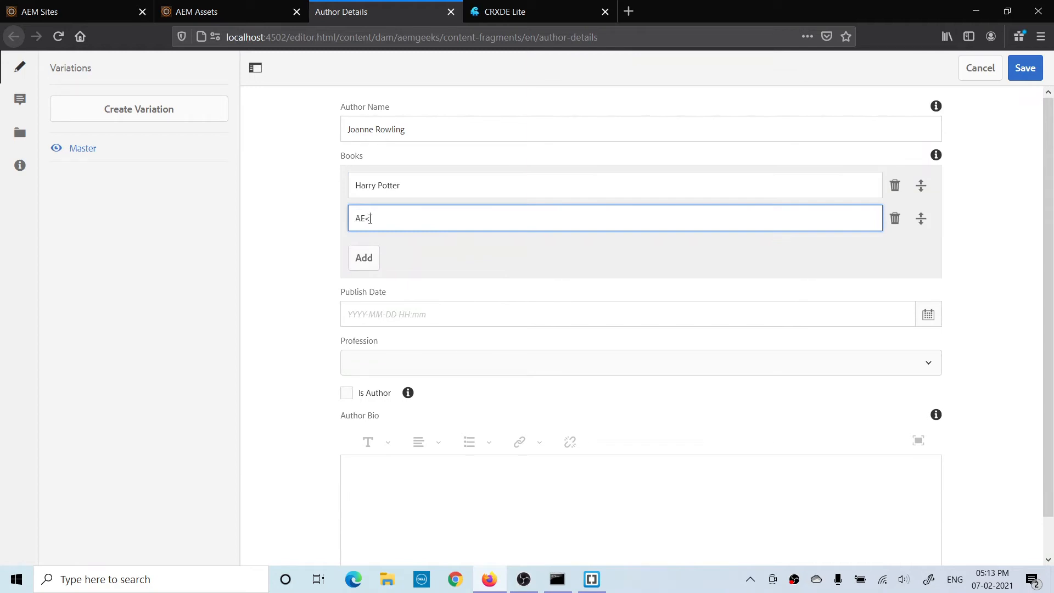
{"action": "type", "text": "M"}
- Set the fragment's publish date to 8 February 2021
{"action": "left_click", "coordinate": [409, 313]}
{"action": "left_click", "coordinate": [929, 315]}
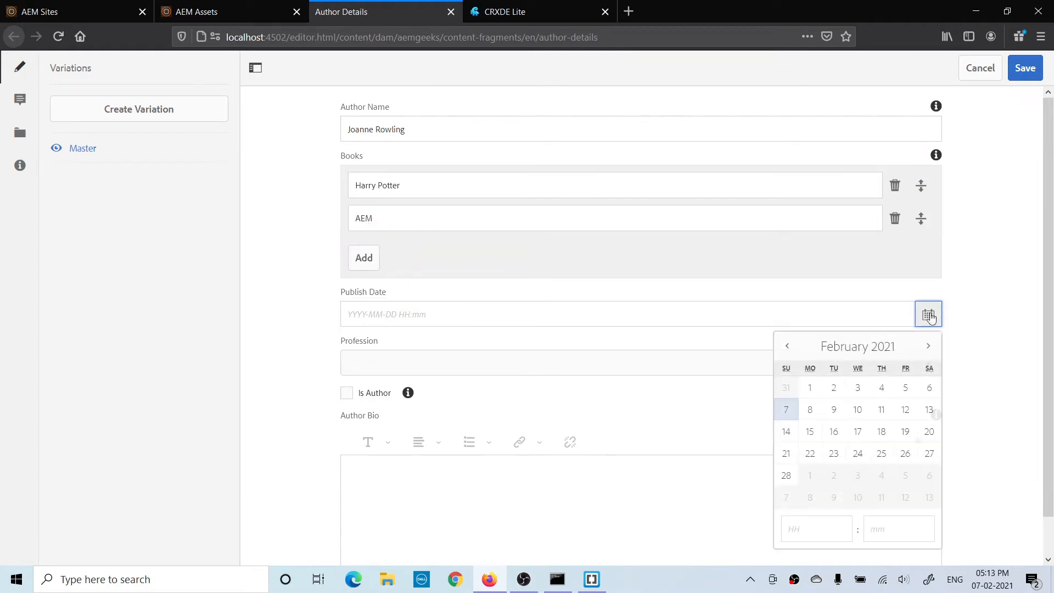
{"action": "left_click", "coordinate": [814, 412]}
- Set the profession to author and mark the entry as Is Author
{"action": "left_click", "coordinate": [554, 374]}
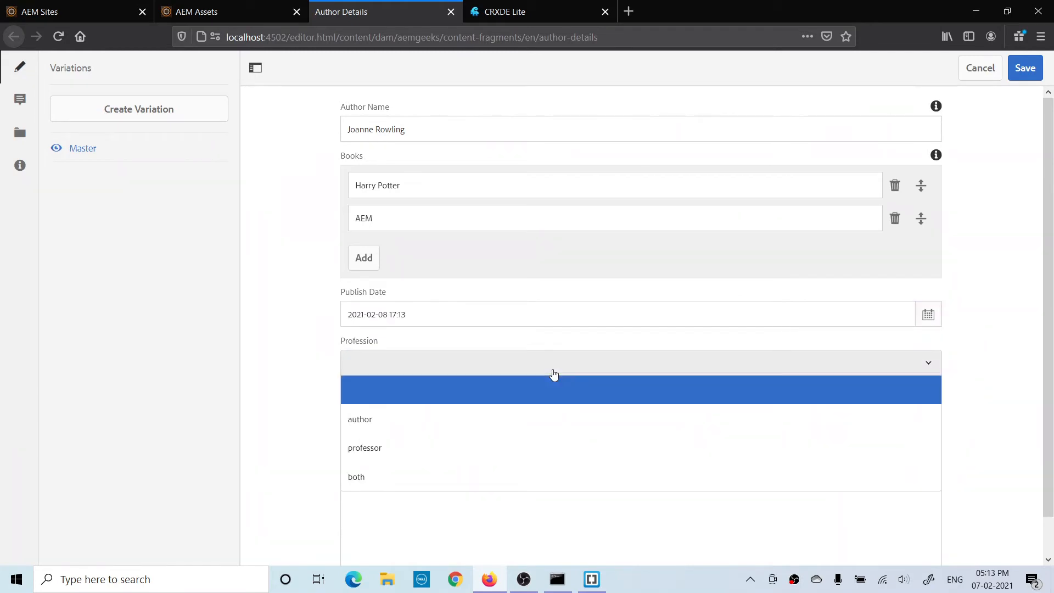
{"action": "left_click", "coordinate": [391, 420]}
{"action": "left_click", "coordinate": [347, 396]}
- Paste the copied biography text into the Author Bio and save the content fragment
{"action": "scroll", "coordinate": [275, 351], "scroll_direction": "down", "scroll_amount": 1}
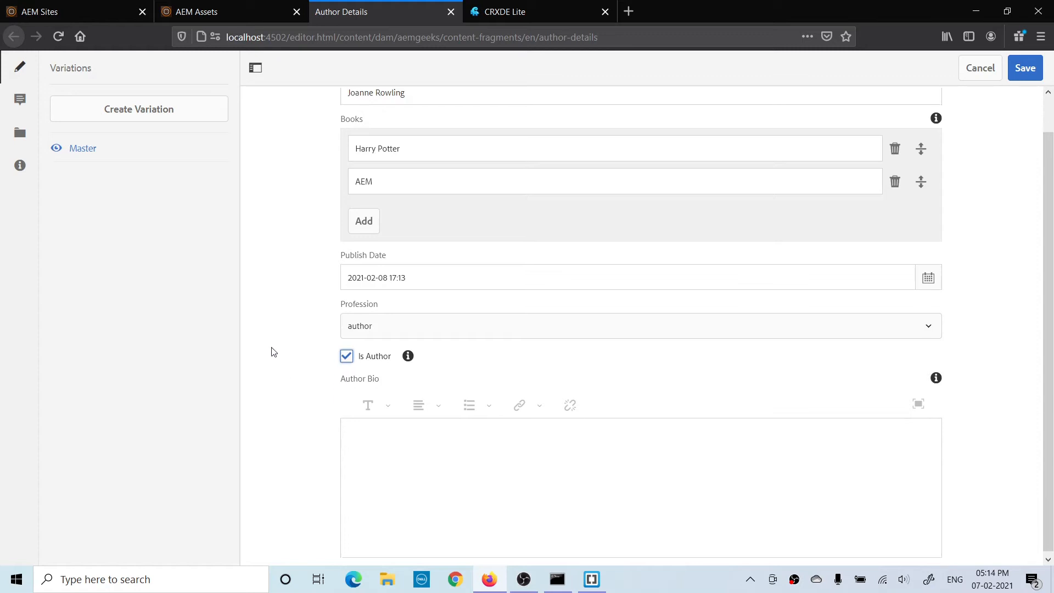
{"action": "left_click", "coordinate": [370, 456]}
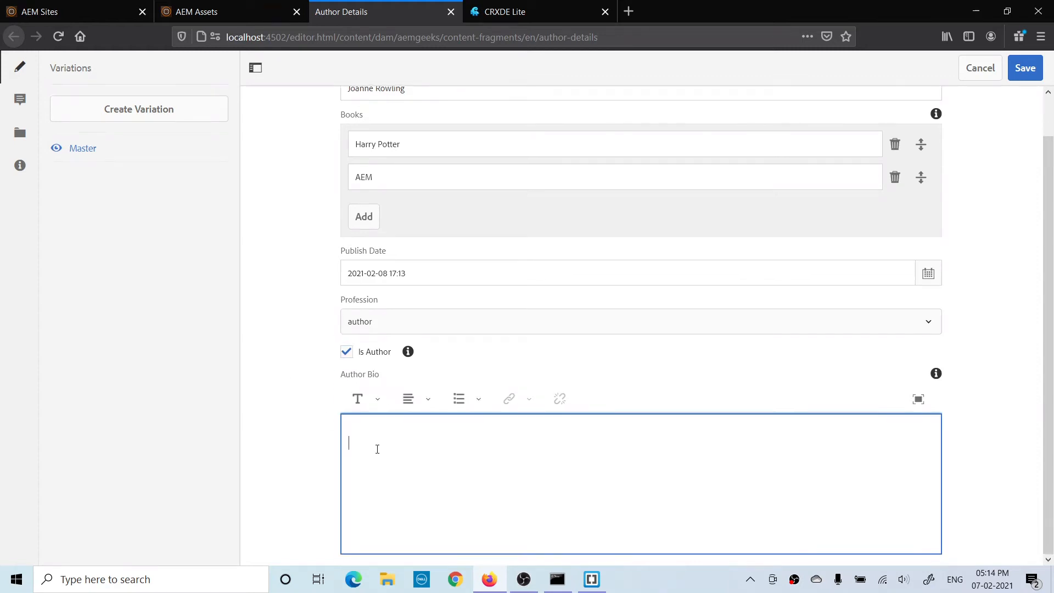
{"action": "key", "text": "ctrl+v"}
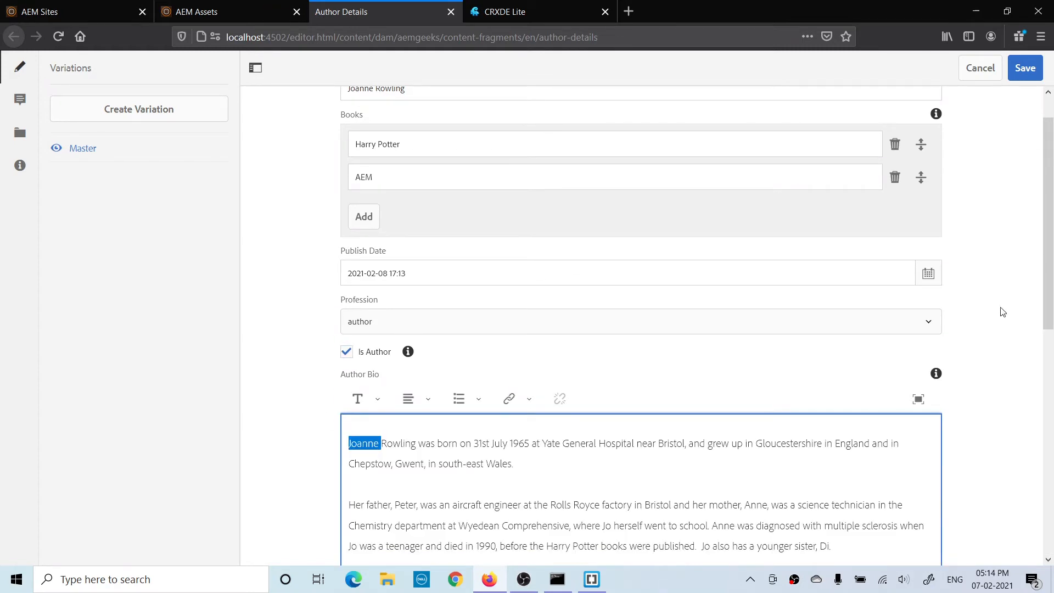
{"action": "left_click", "coordinate": [1019, 70]}
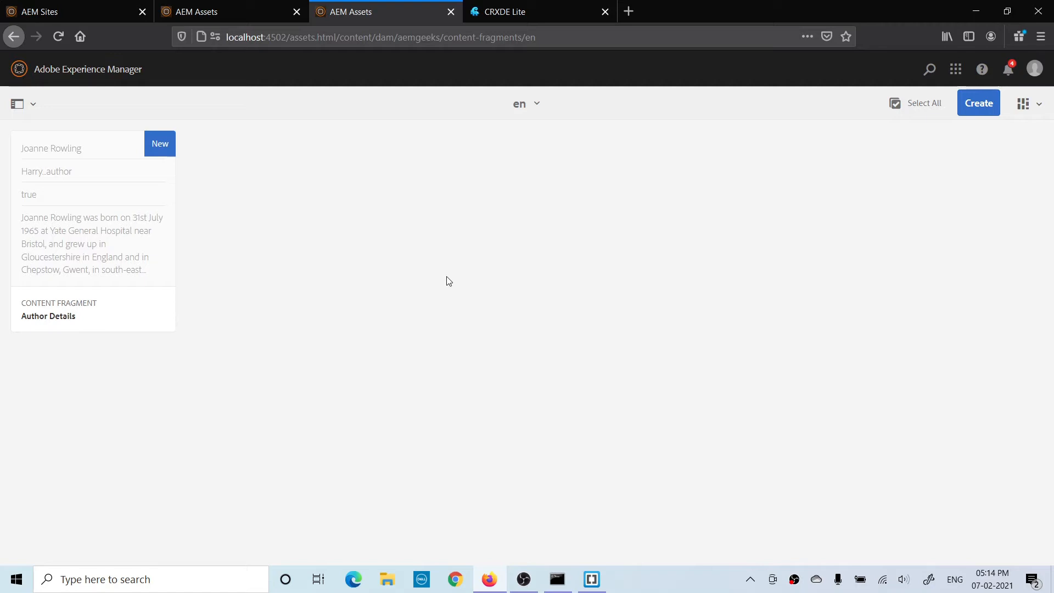
- Switch to CRXDE Lite and select the v1 contentfragment component node under /apps/core/wcm/components
{"action": "left_click", "coordinate": [515, 12]}
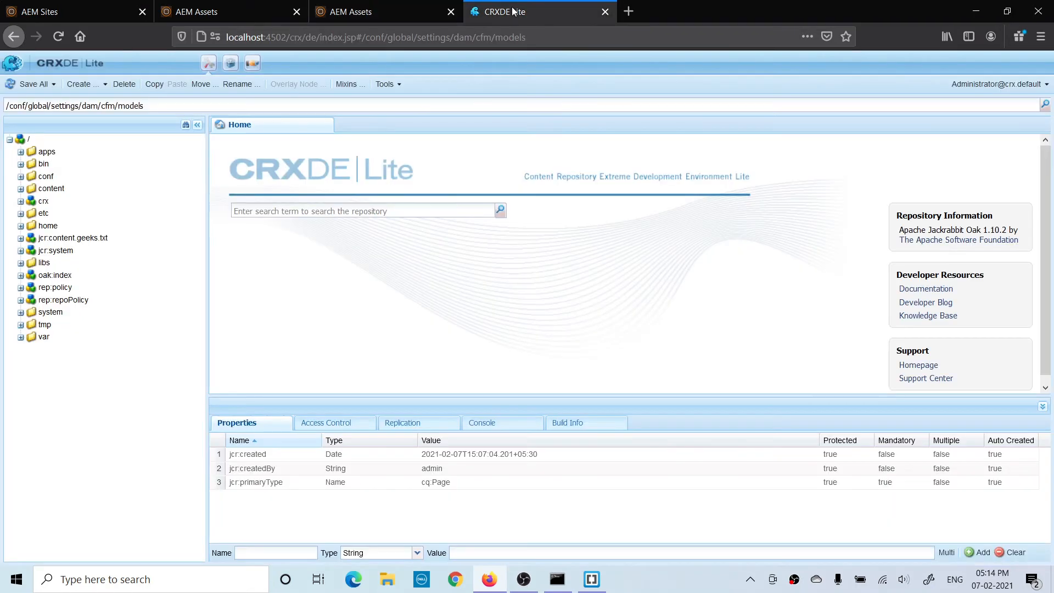
{"action": "left_click", "coordinate": [20, 152]}
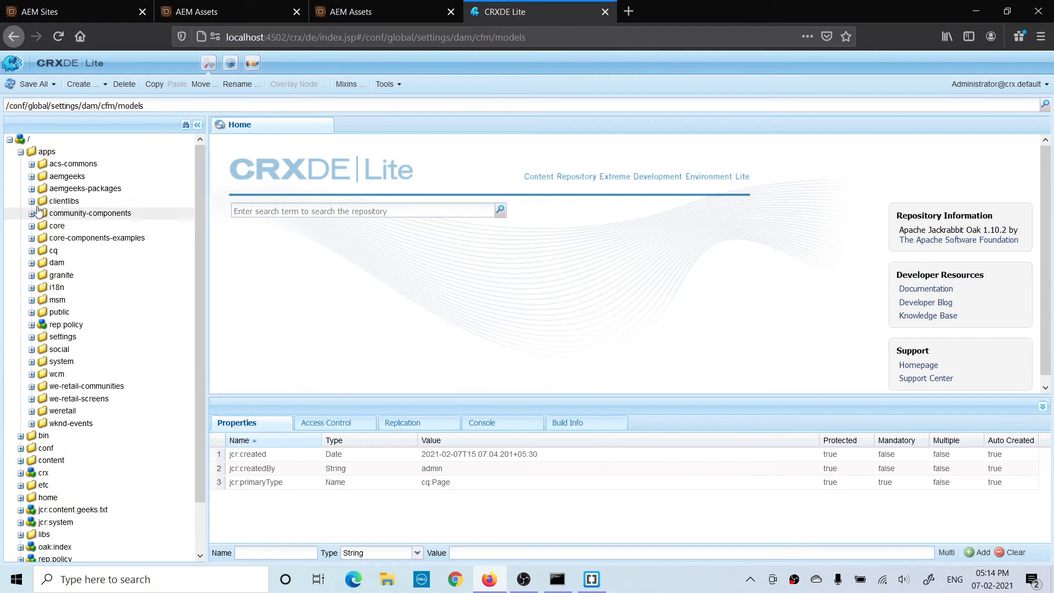
{"action": "left_click", "coordinate": [31, 226]}
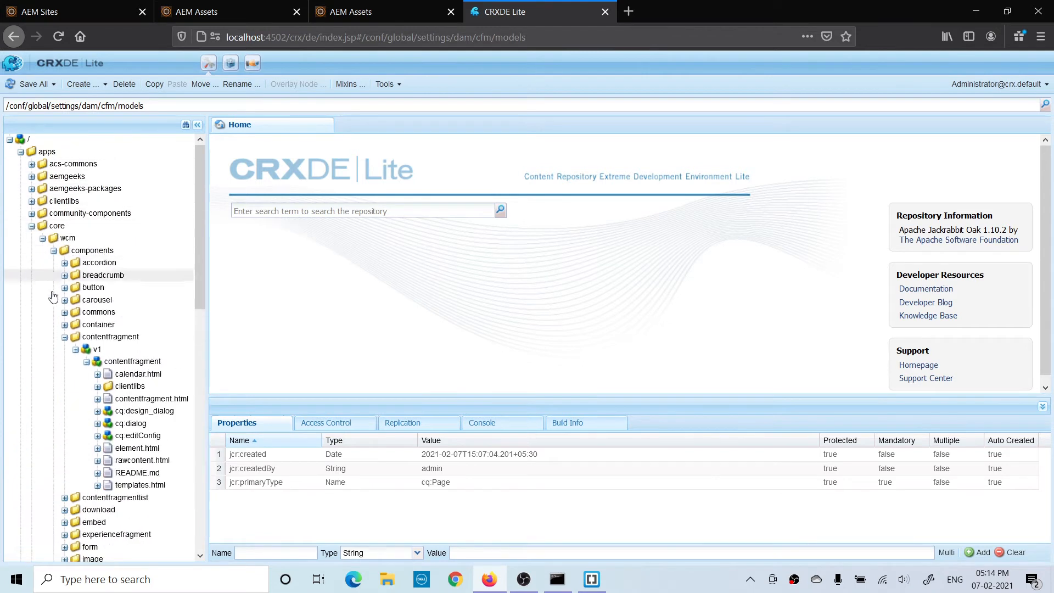
{"action": "left_click", "coordinate": [96, 339]}
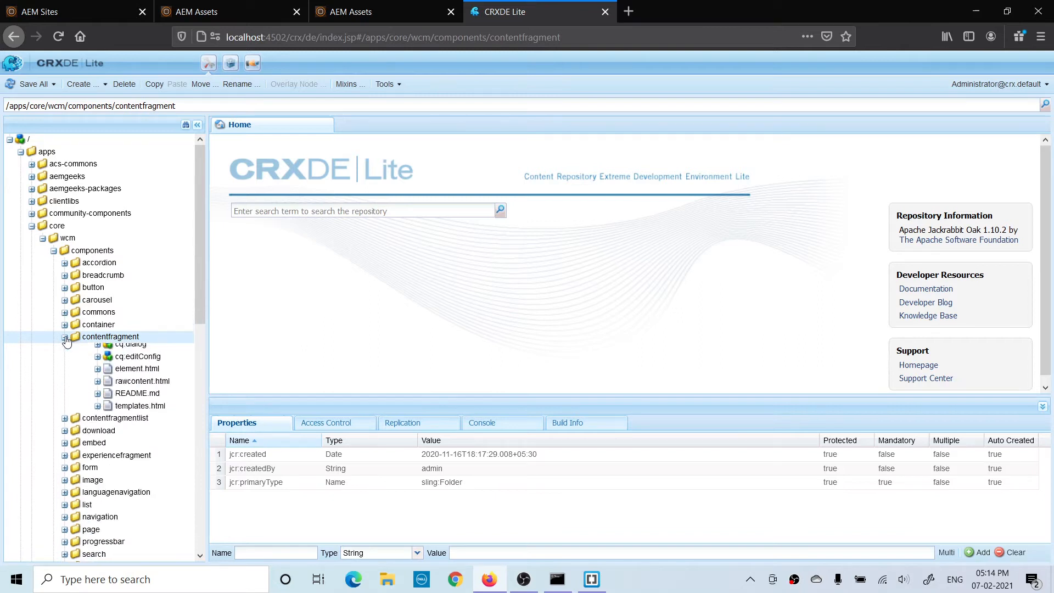
{"action": "left_click", "coordinate": [115, 360]}
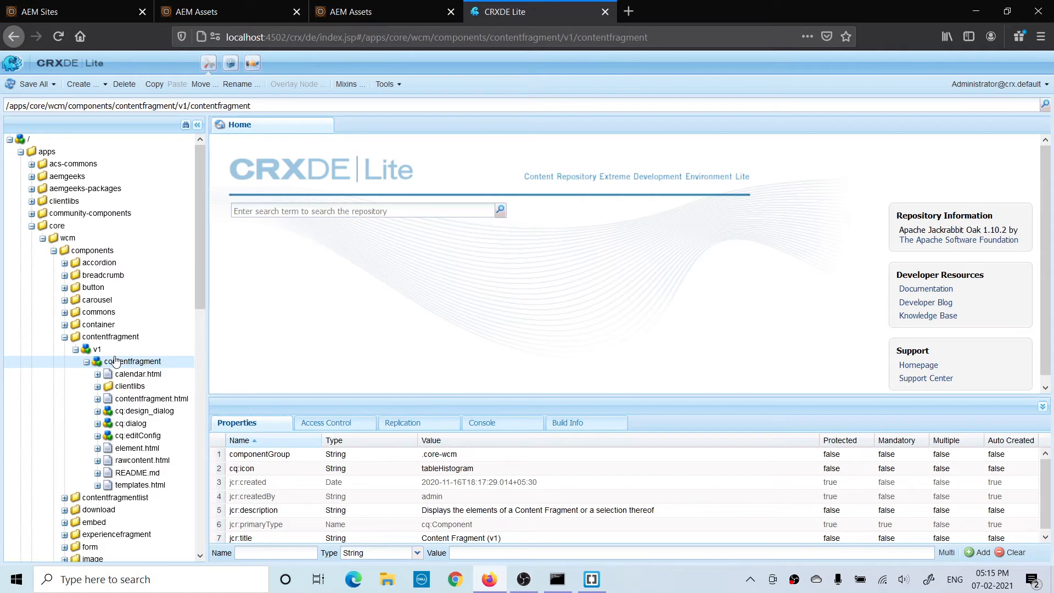
- Highlight the full repository path of the v1 contentfragment core component for copying
{"action": "left_click", "coordinate": [277, 104]}
{"action": "left_click", "coordinate": [275, 104]}
{"action": "left_click_drag", "start_coordinate": [281, 104], "coordinate": [2, 105]}
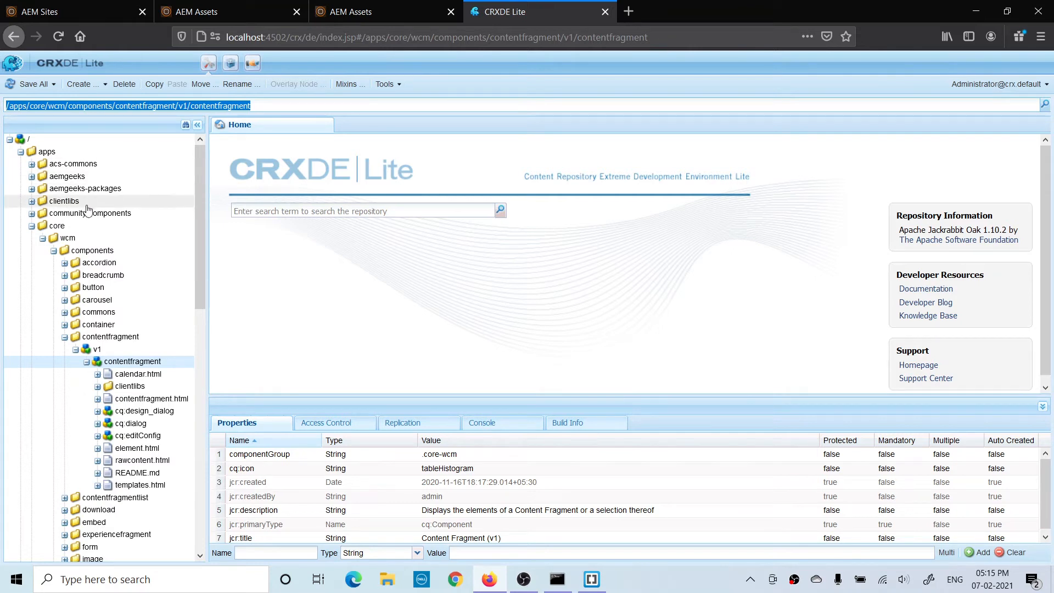
- Collapse the core folder and expand the content folder under /apps/aemgeeks/components in the repository tree
{"action": "left_click", "coordinate": [42, 238]}
{"action": "left_click", "coordinate": [31, 226]}
{"action": "double_click", "coordinate": [66, 176]}
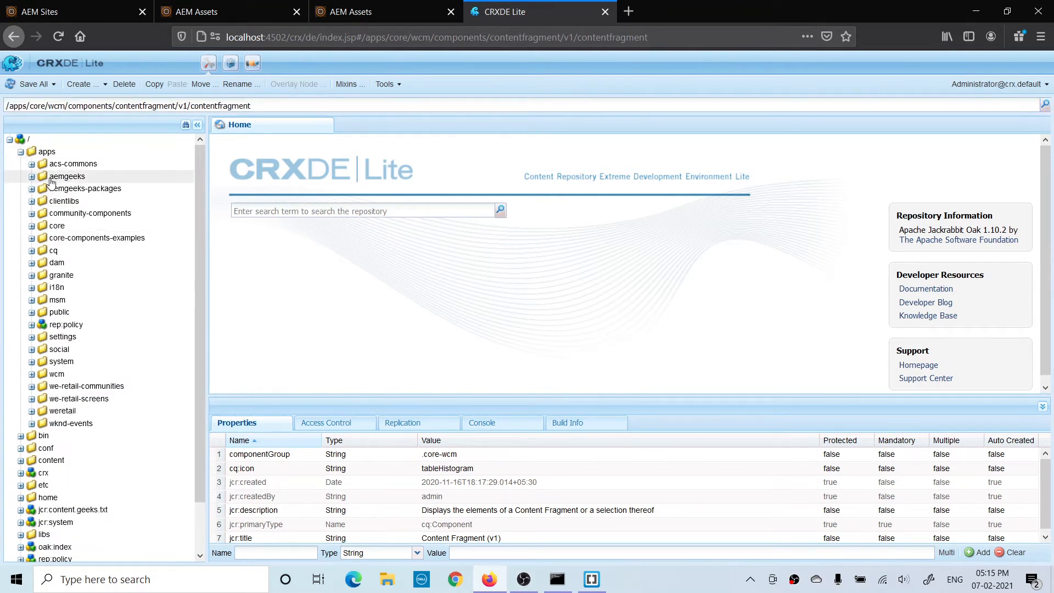
{"action": "double_click", "coordinate": [76, 227]}
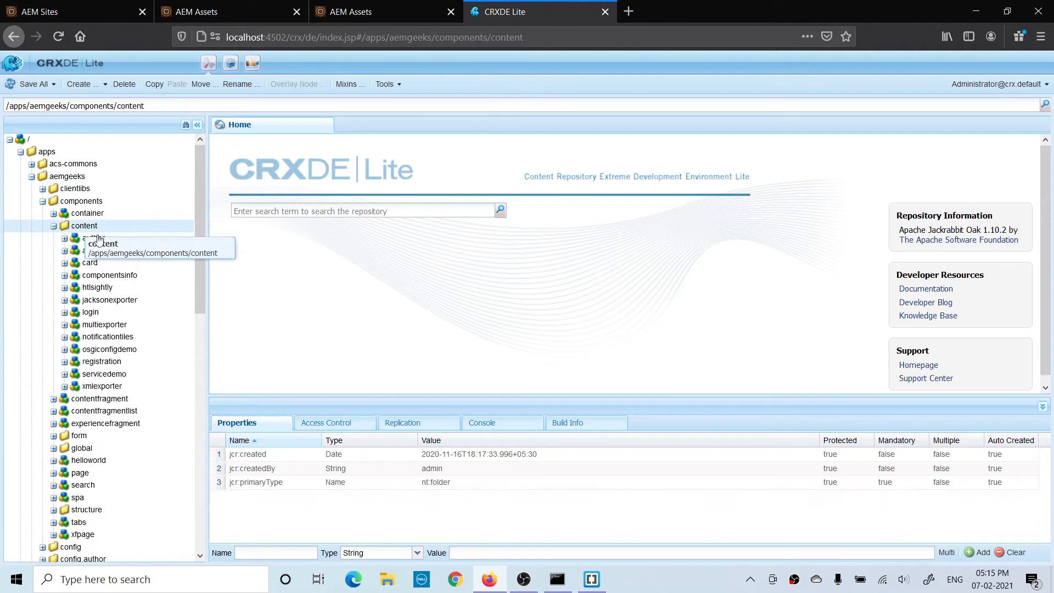
- Create component geekscontentfragment in the content folder, titled Geeks Content Fragment, with super type core/wcm/components/contentfragment/v1/contentfragment and group AEM GEEKS - Content
{"action": "right_click", "coordinate": [71, 229]}
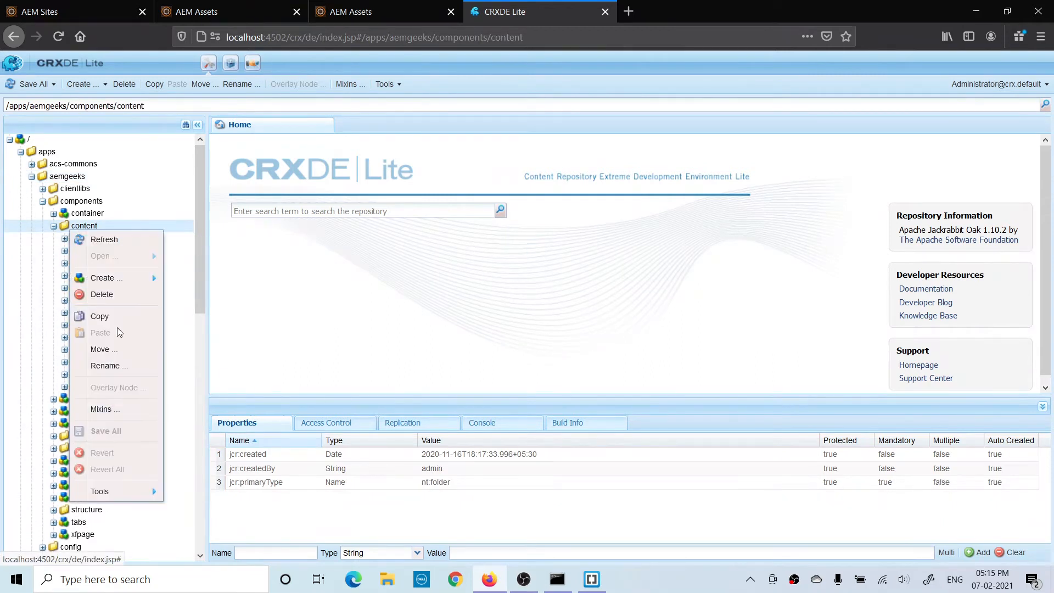
{"action": "mouse_move", "coordinate": [91, 277]}
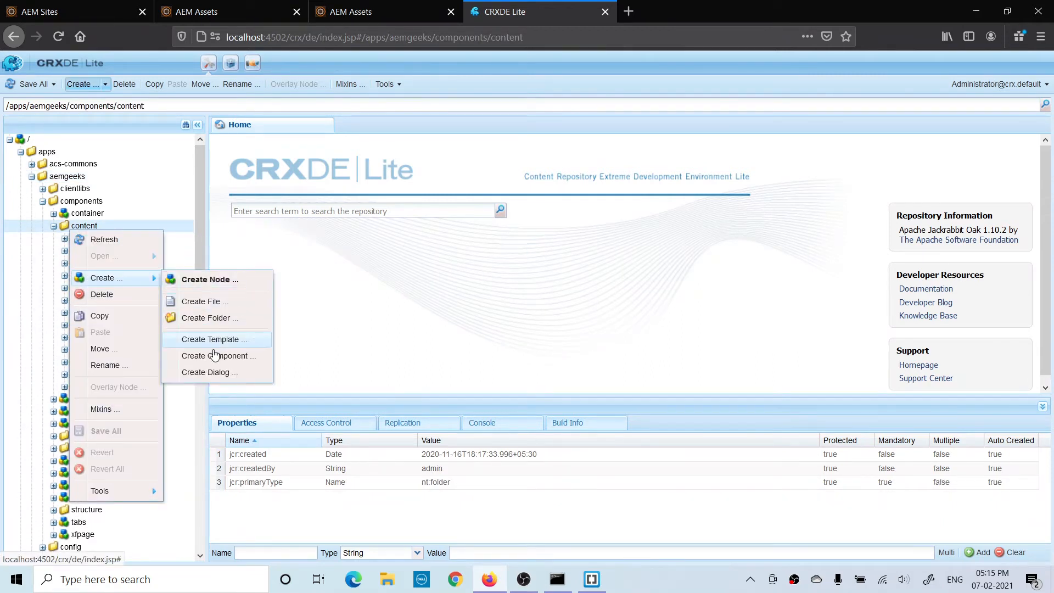
{"action": "left_click", "coordinate": [214, 354]}
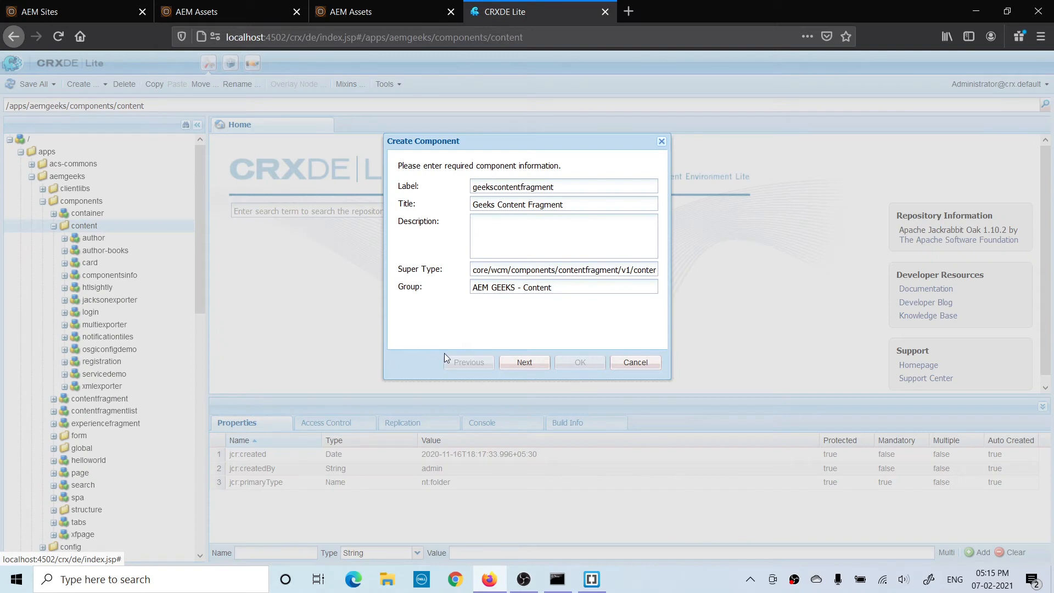
{"action": "left_click_drag", "start_coordinate": [606, 270], "coordinate": [621, 270]}
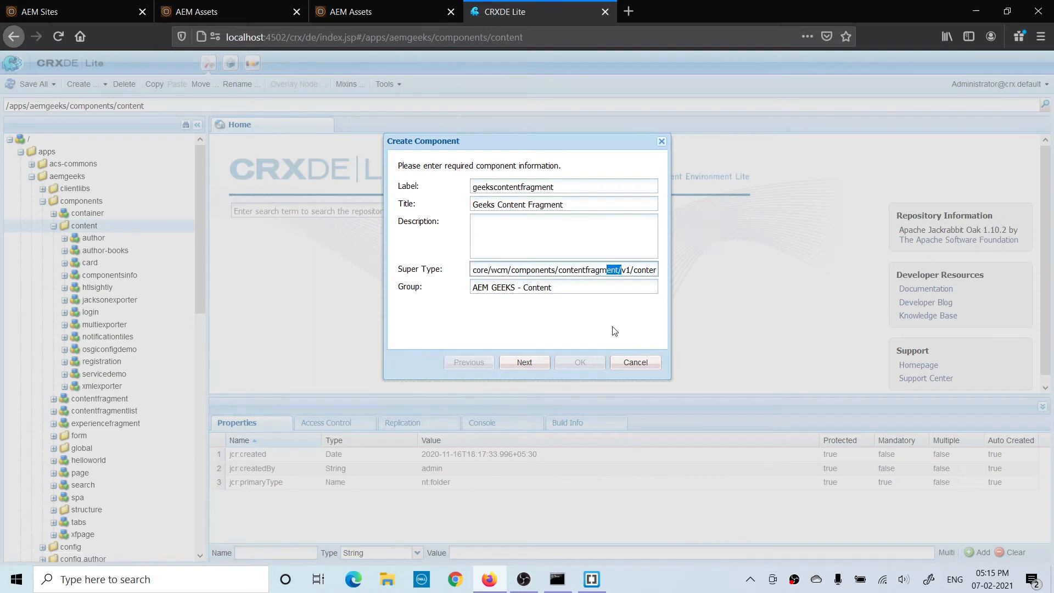
{"action": "left_click", "coordinate": [527, 269]}
{"action": "mouse_move", "coordinate": [475, 271]}
{"action": "left_mouse_down"}
{"action": "mouse_move", "coordinate": [660, 268]}
{"action": "mouse_move", "coordinate": [463, 269]}
{"action": "left_mouse_up"}
{"action": "left_click", "coordinate": [524, 362]}
{"action": "left_click", "coordinate": [573, 364]}
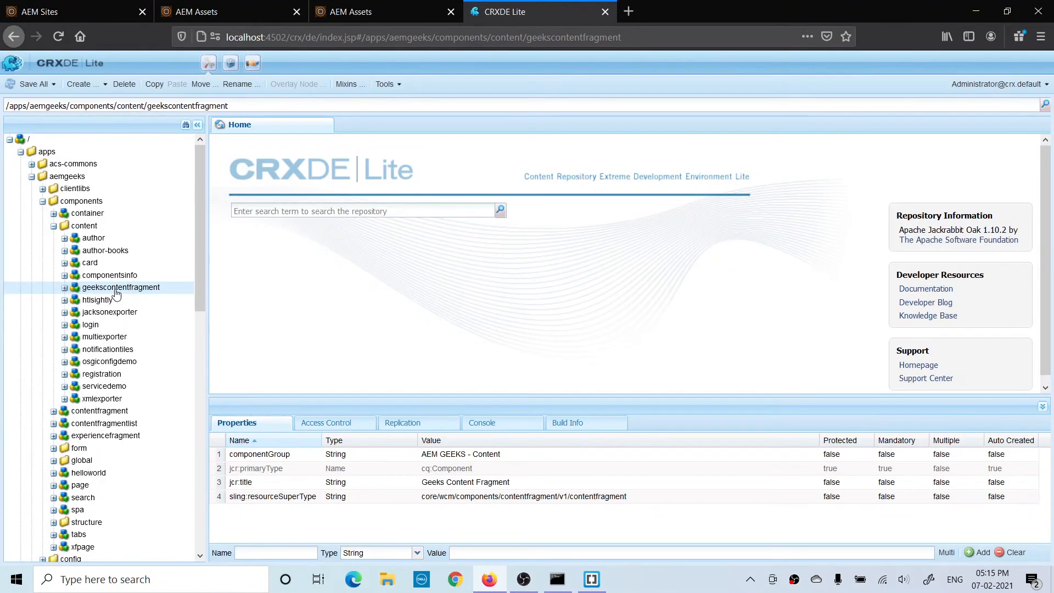
- Delete geekscontentfragment.jsp from the geekscontentfragment component and save all repository changes
{"action": "left_click", "coordinate": [407, 497]}
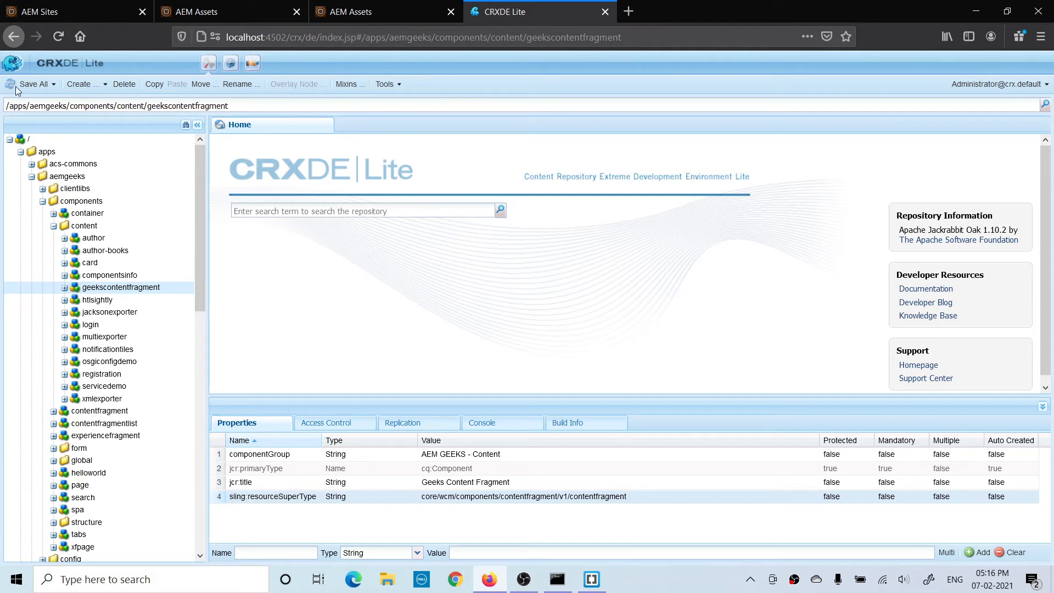
{"action": "left_click", "coordinate": [65, 287]}
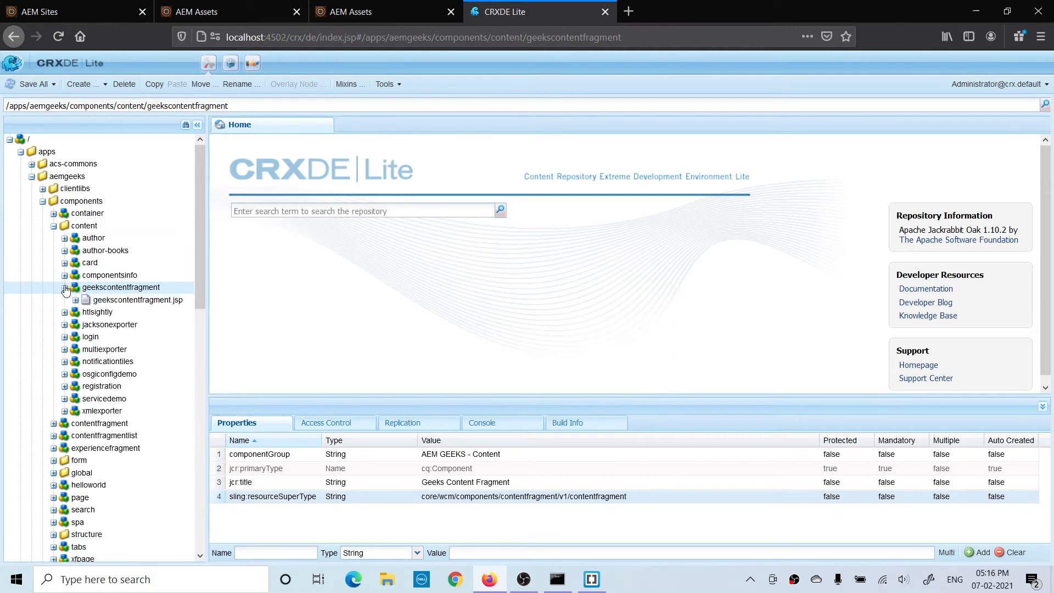
{"action": "left_click", "coordinate": [136, 300]}
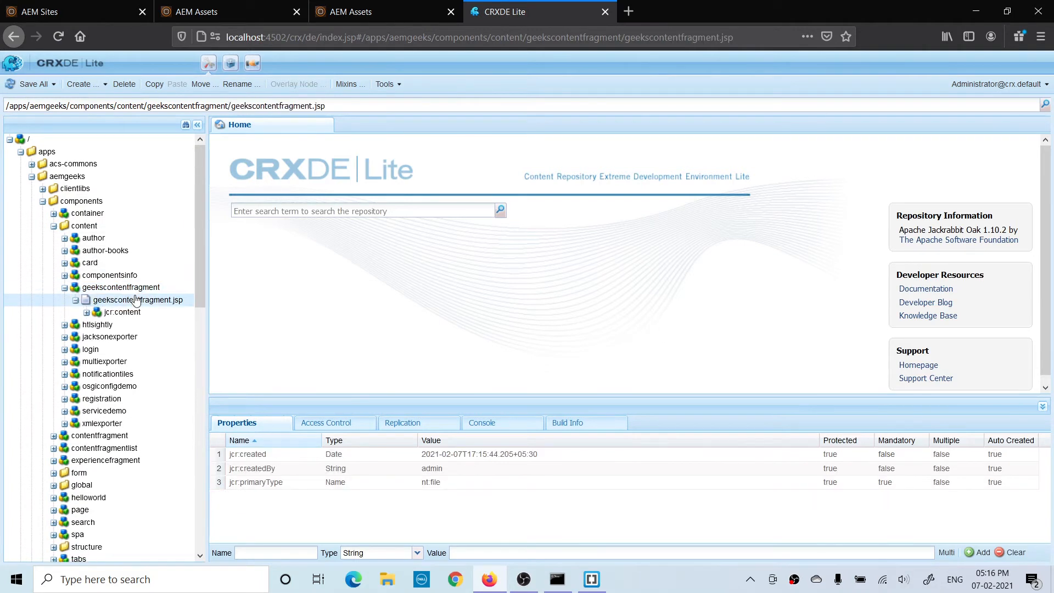
{"action": "left_click", "coordinate": [124, 84]}
{"action": "left_click", "coordinate": [25, 88]}
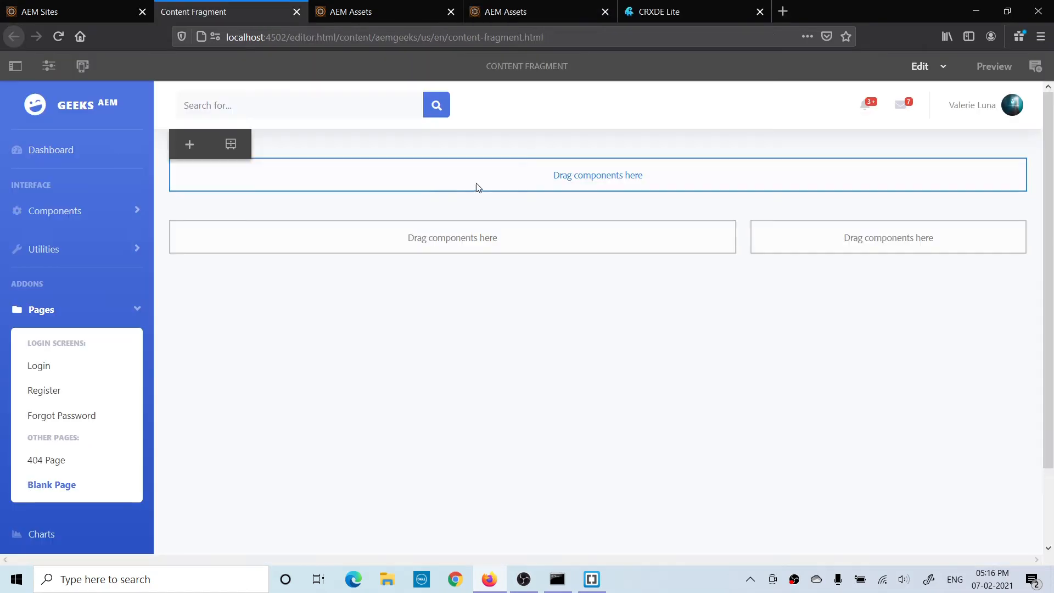
- Insert the Geeks Content Fragment component into the uppermost container of the Content Fragment page
{"action": "left_click", "coordinate": [189, 143]}
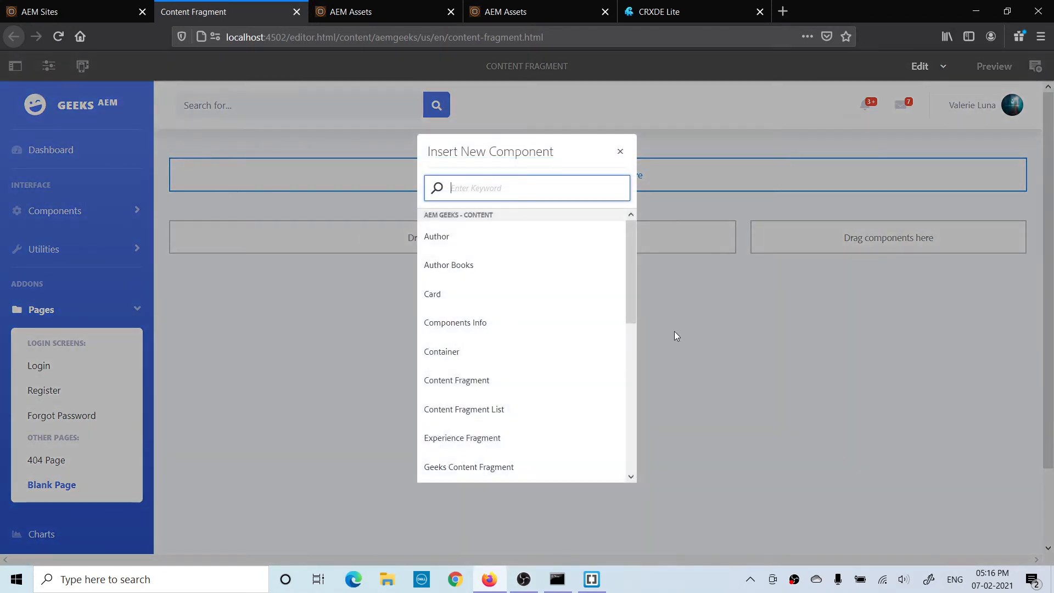
{"action": "left_click_drag", "start_coordinate": [628, 295], "coordinate": [632, 354]}
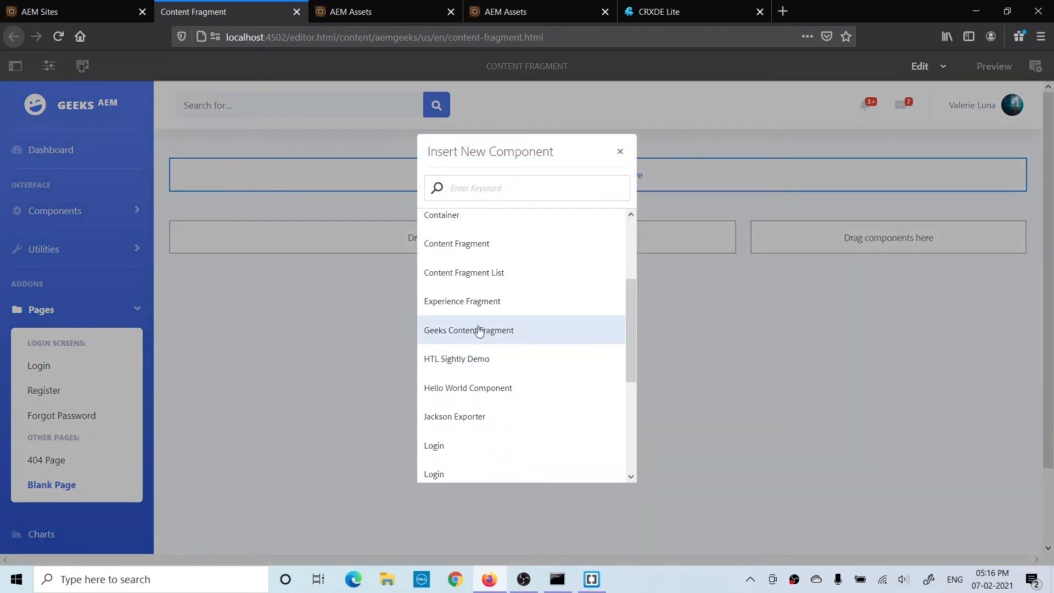
{"action": "left_click", "coordinate": [479, 331]}
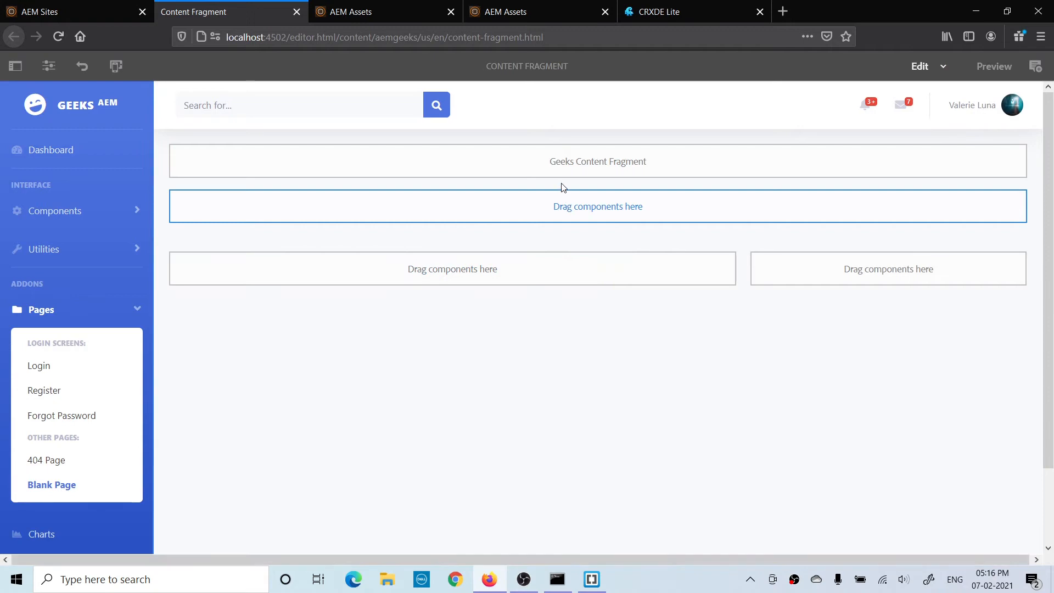
- Configure the Geeks Content Fragment component to use /content/dam/aemgeeks/content-fragments/en/author-details and apply it with the Multiple Elements display mode
{"action": "left_click", "coordinate": [560, 159]}
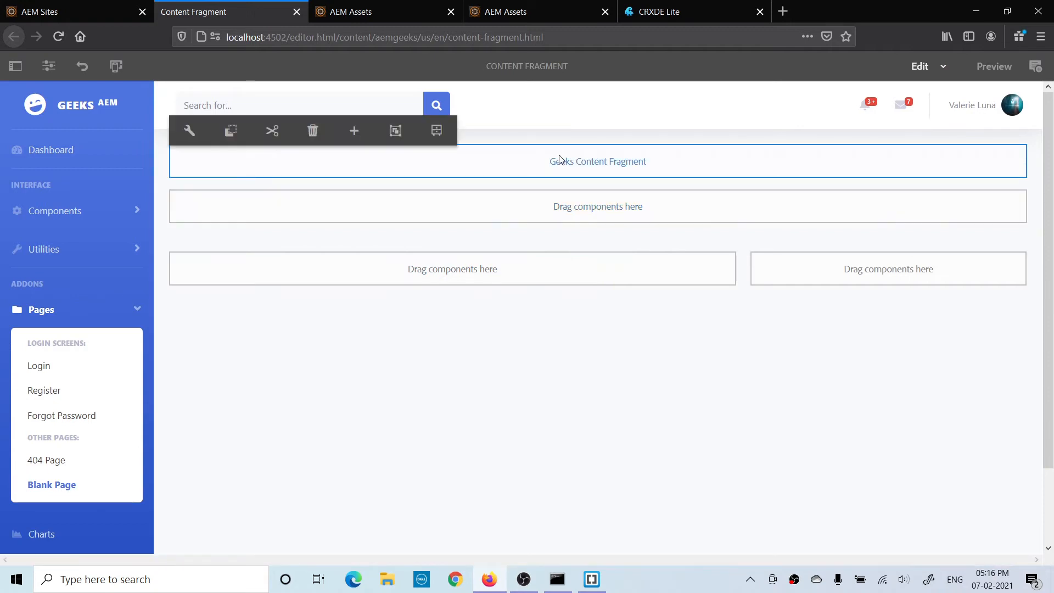
{"action": "left_click", "coordinate": [189, 130]}
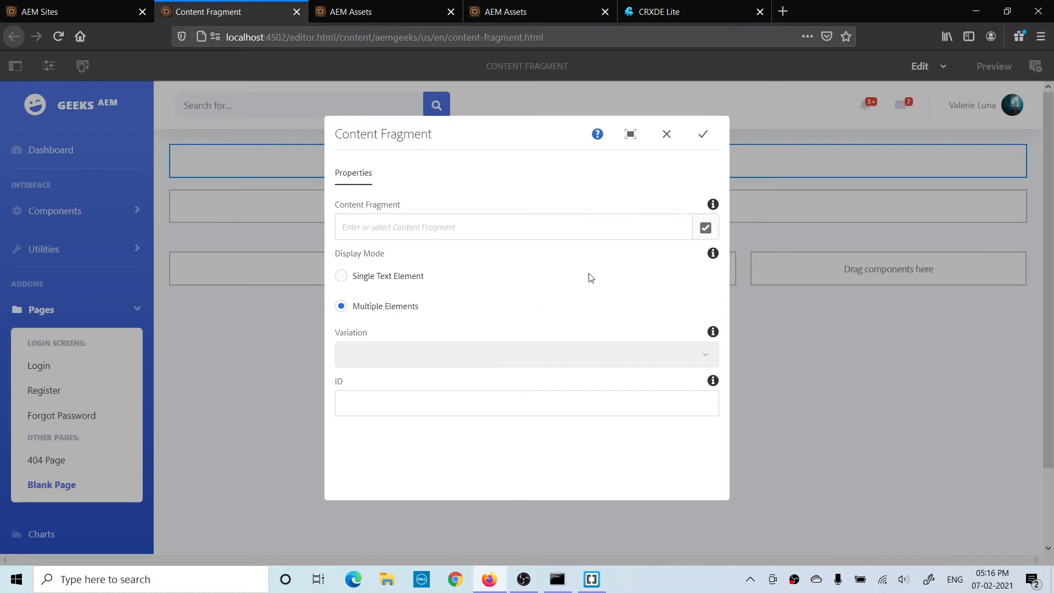
{"action": "left_click", "coordinate": [705, 227]}
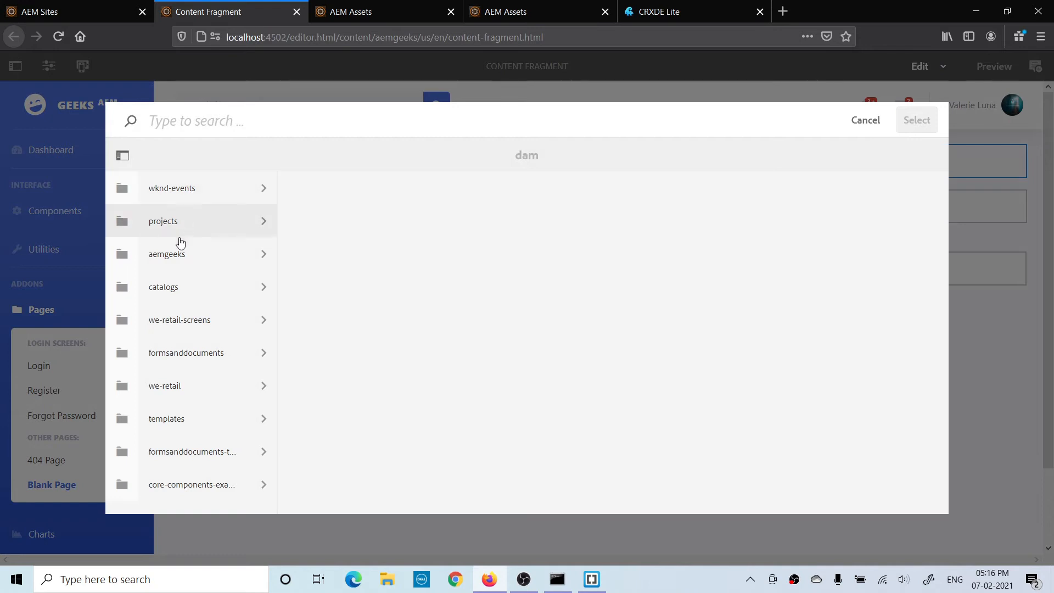
{"action": "left_click", "coordinate": [179, 256]}
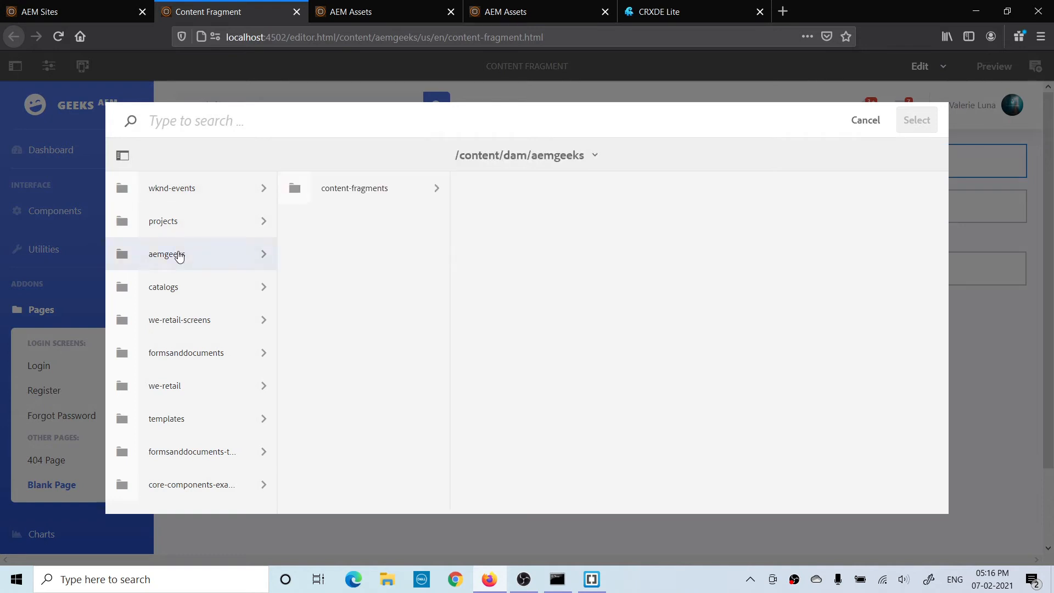
{"action": "left_click", "coordinate": [351, 200]}
{"action": "left_click", "coordinate": [495, 192]}
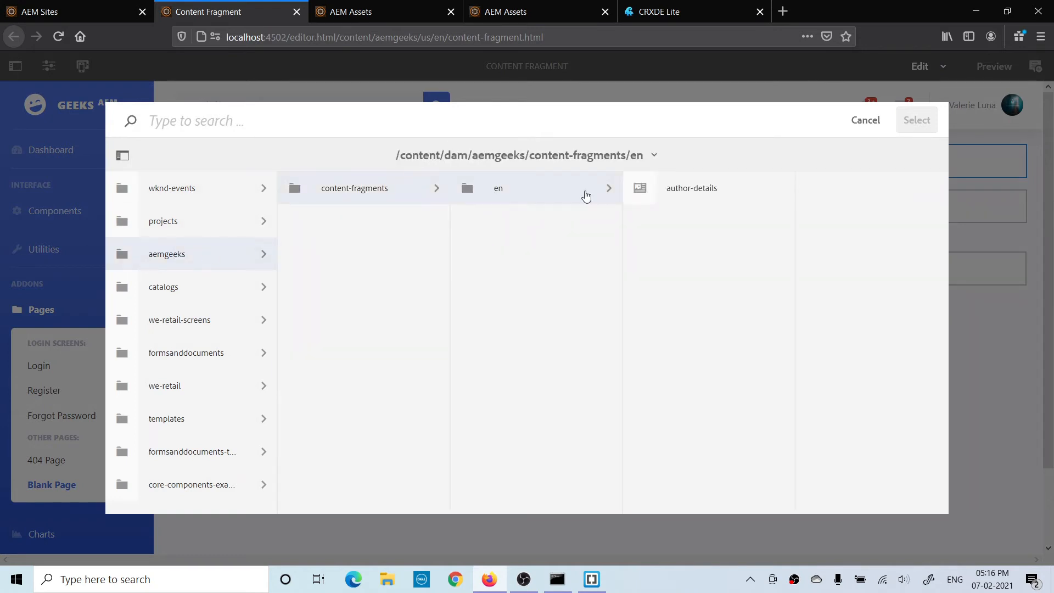
{"action": "left_click", "coordinate": [636, 189]}
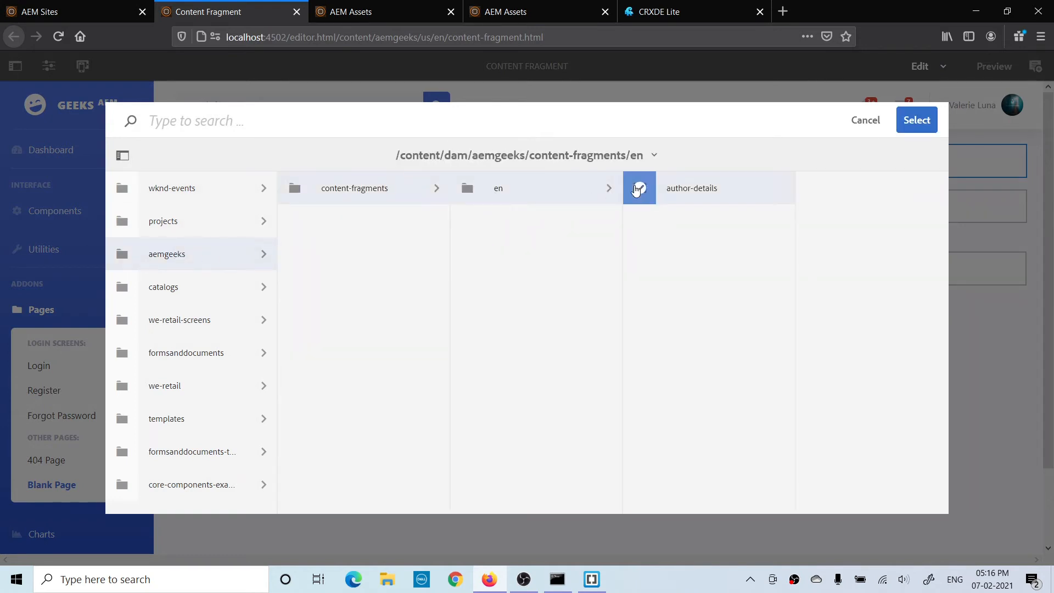
{"action": "left_click", "coordinate": [920, 120]}
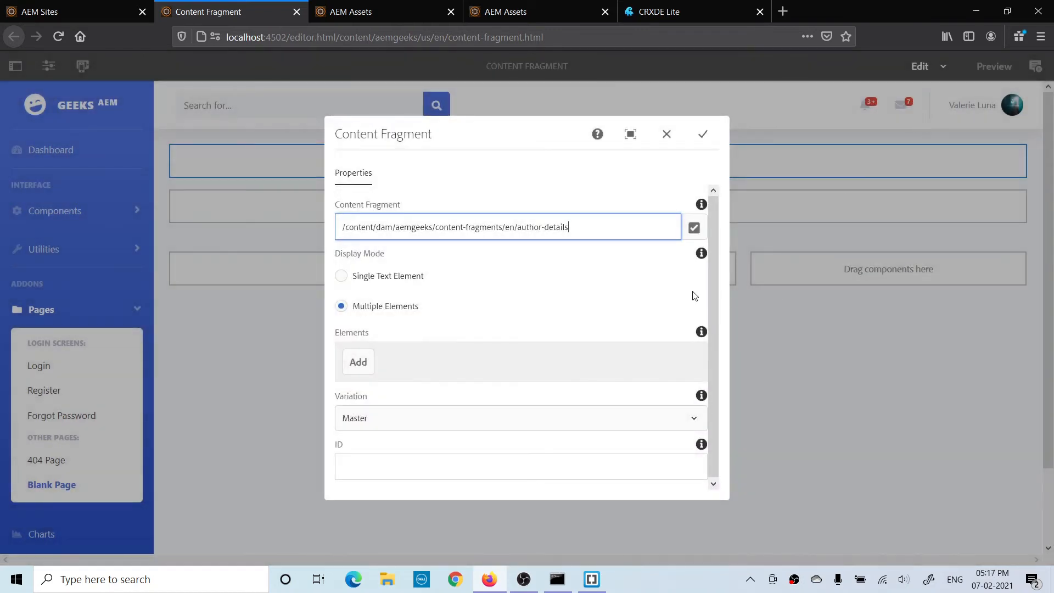
{"action": "left_click", "coordinate": [716, 304]}
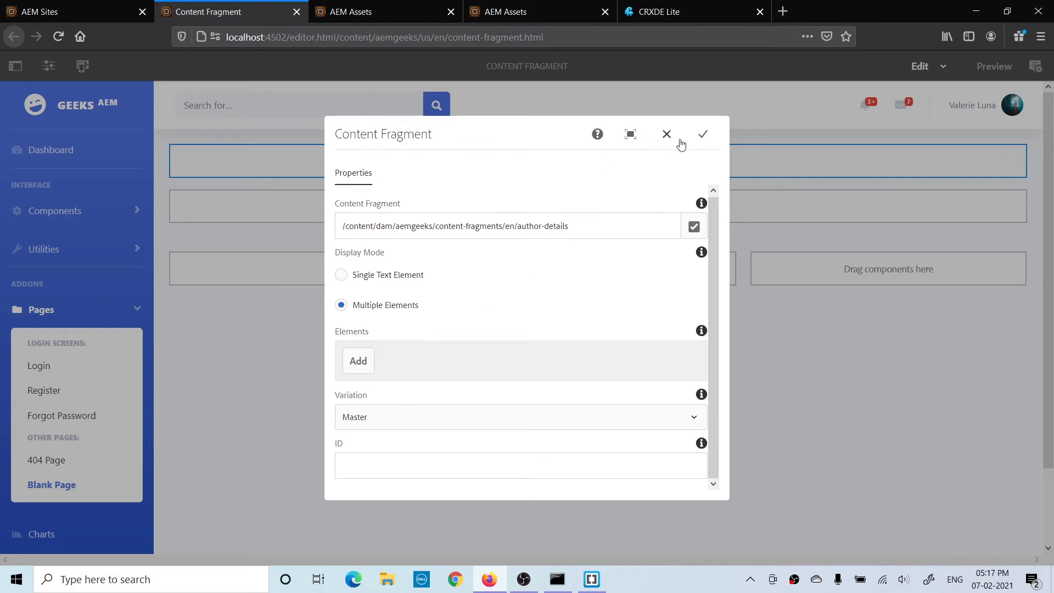
{"action": "left_click", "coordinate": [705, 134]}
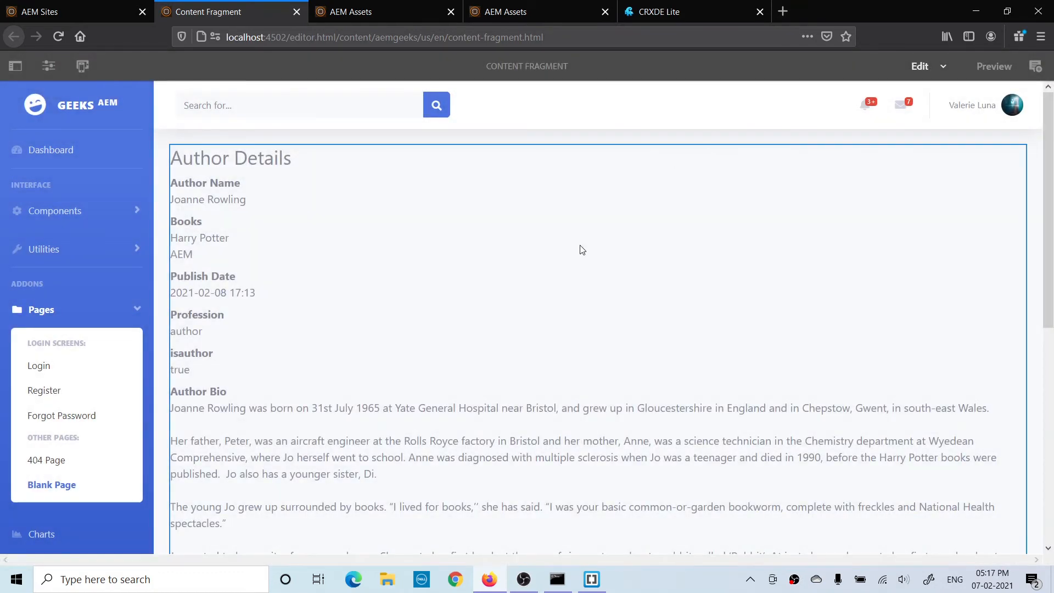
- Review the rendered author details, then set the component's display mode to Single Text Element with Author Name as the element
{"action": "scroll", "coordinate": [579, 249], "scroll_direction": "down", "scroll_amount": 2}
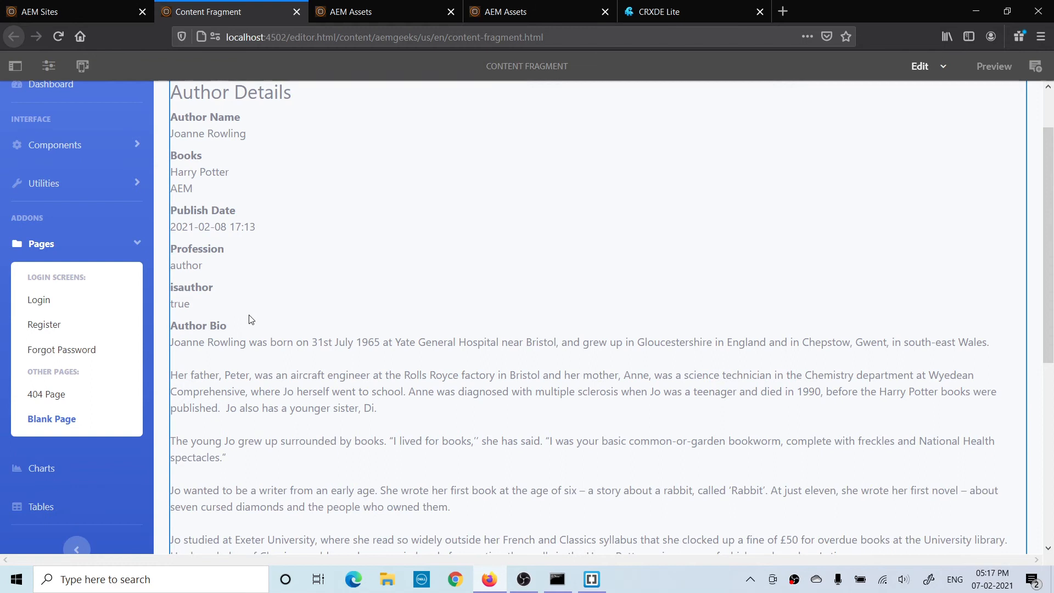
{"action": "scroll", "coordinate": [249, 316], "scroll_direction": "down", "scroll_amount": 5}
{"action": "scroll", "coordinate": [249, 323], "scroll_direction": "up", "scroll_amount": 7}
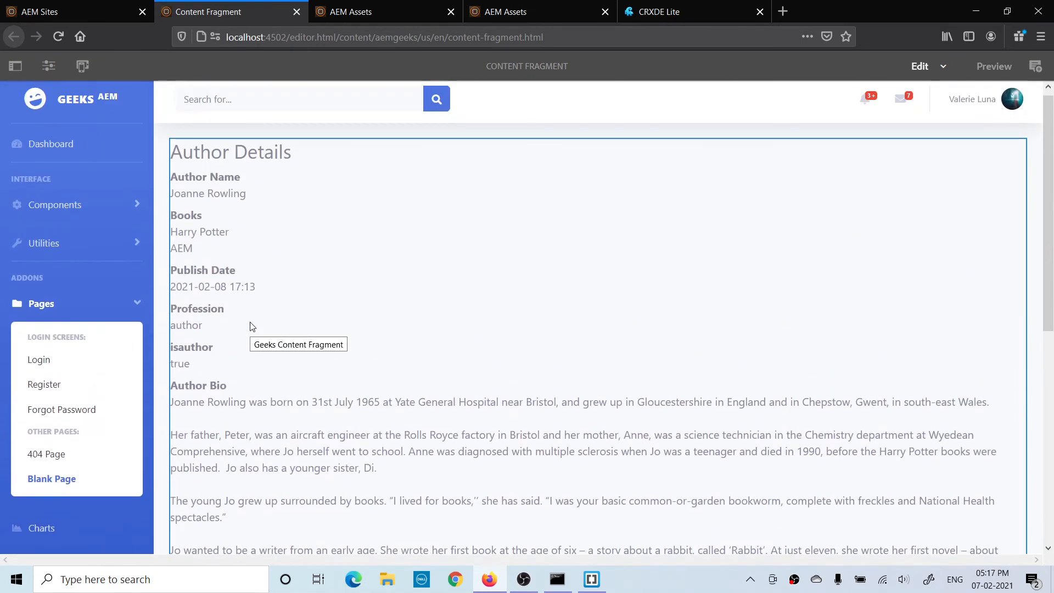
{"action": "left_click", "coordinate": [239, 182]}
{"action": "left_click", "coordinate": [231, 130]}
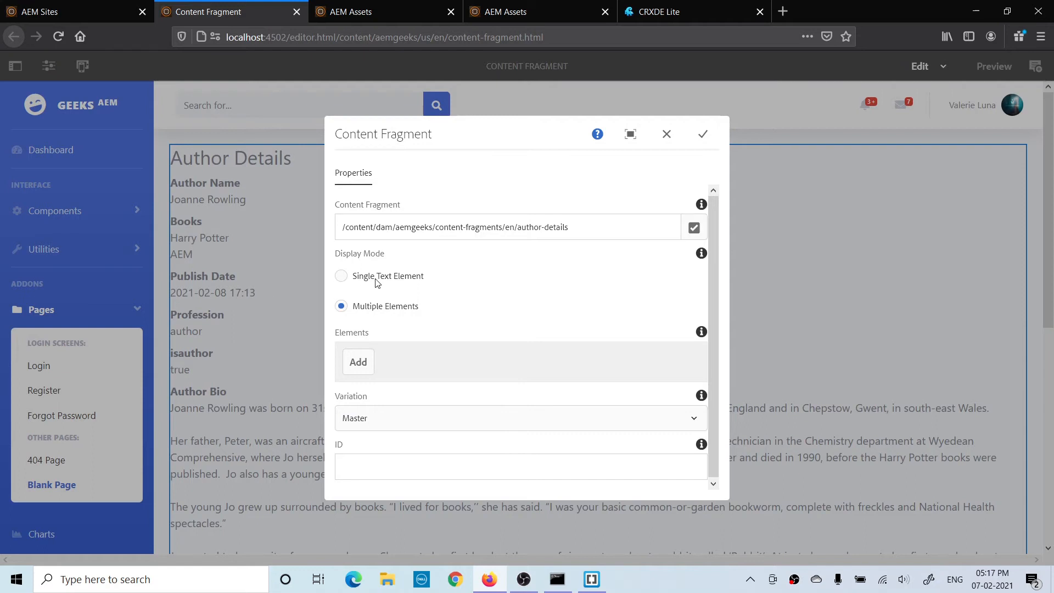
{"action": "left_click", "coordinate": [344, 278]}
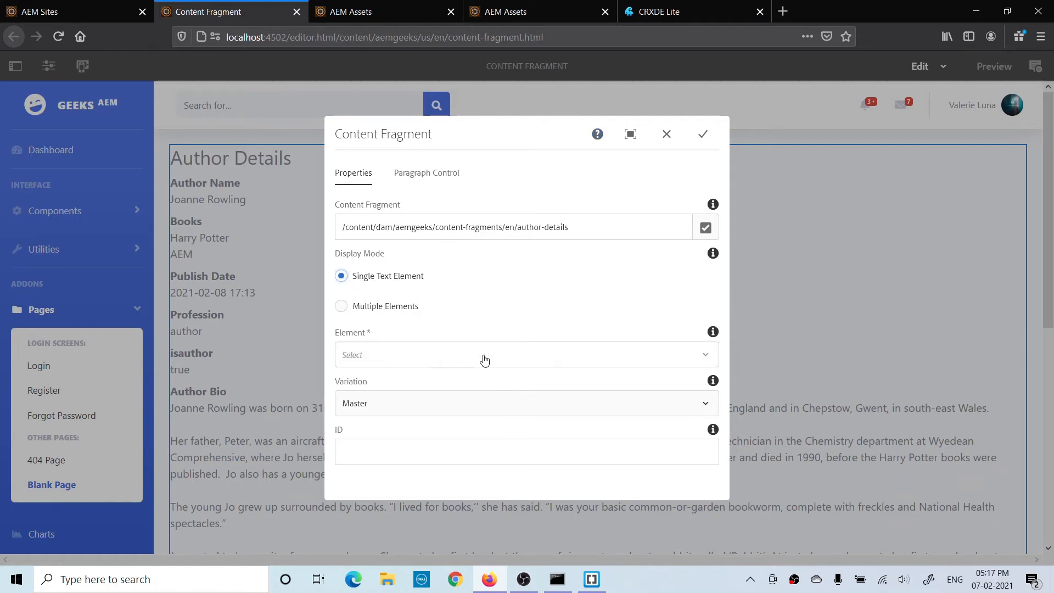
{"action": "left_click", "coordinate": [400, 355]}
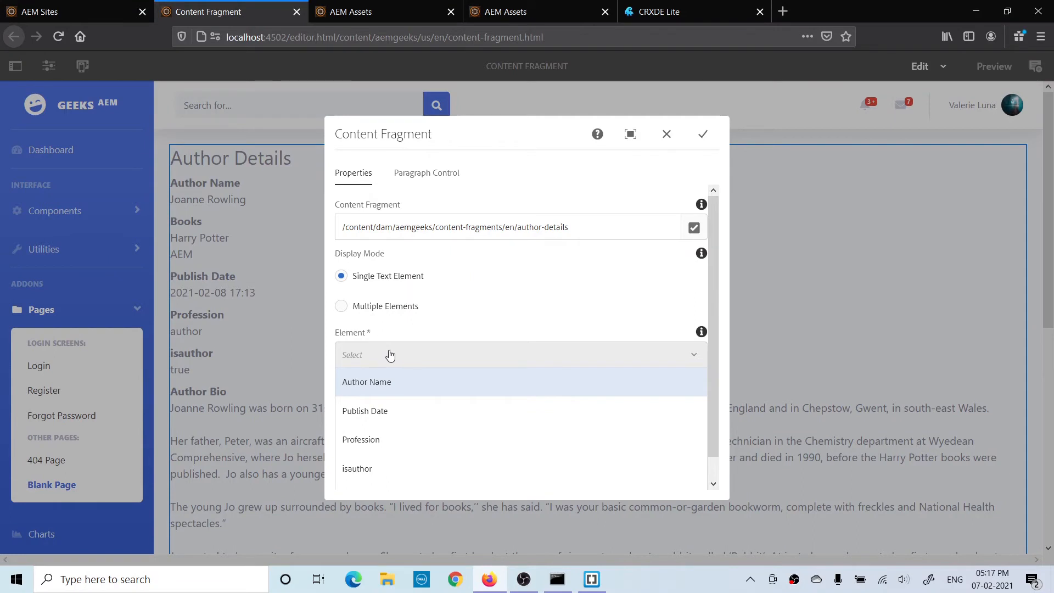
{"action": "left_click", "coordinate": [388, 382]}
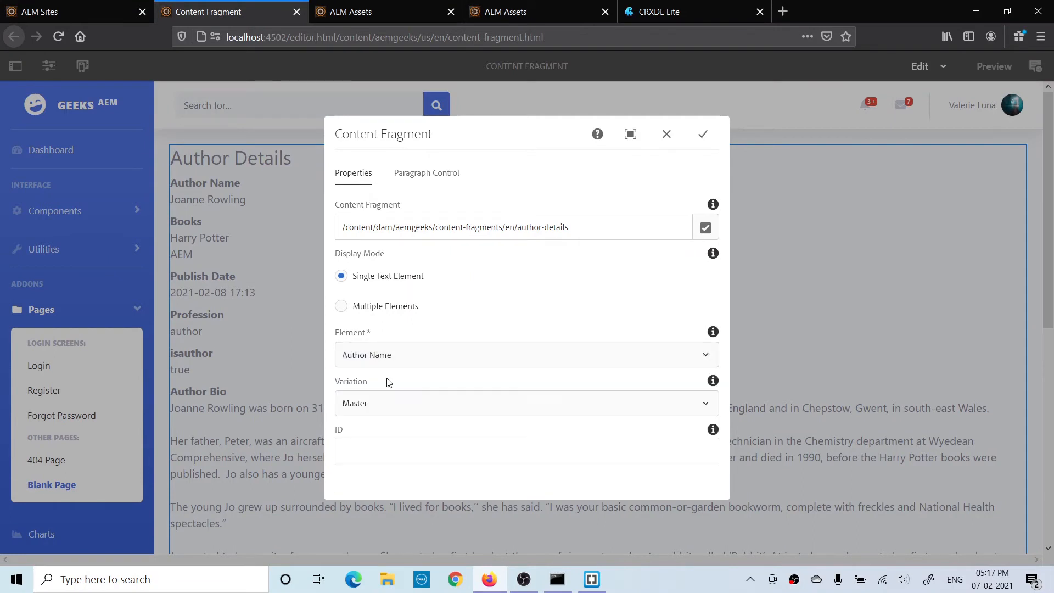
{"action": "left_click", "coordinate": [703, 134]}
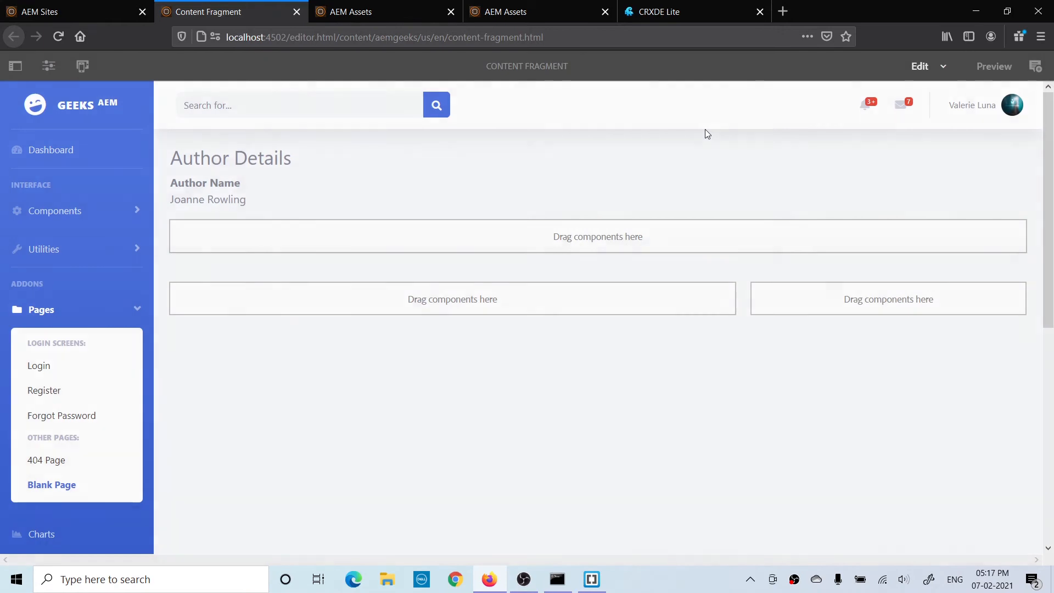
- Change the displayed element of the Geeks Content Fragment component to Profession and apply it
{"action": "left_click", "coordinate": [267, 190]}
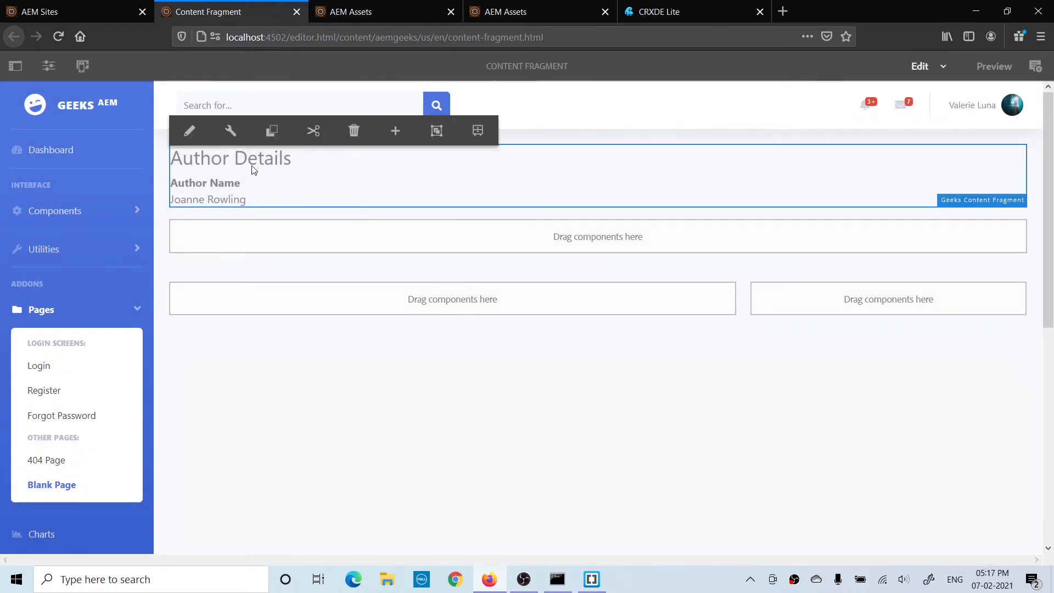
{"action": "left_click", "coordinate": [230, 131]}
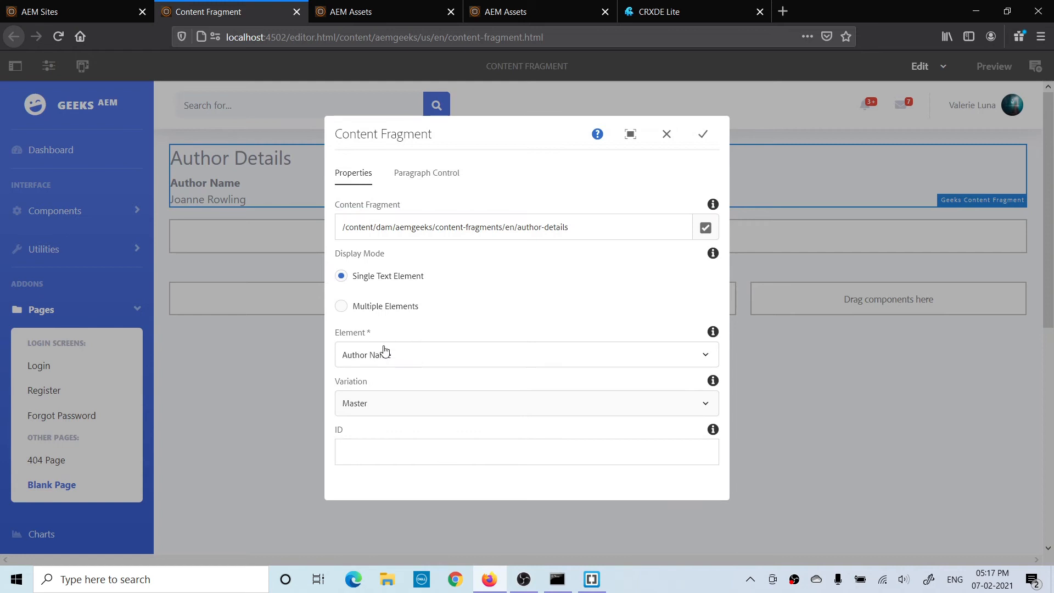
{"action": "left_click", "coordinate": [401, 355]}
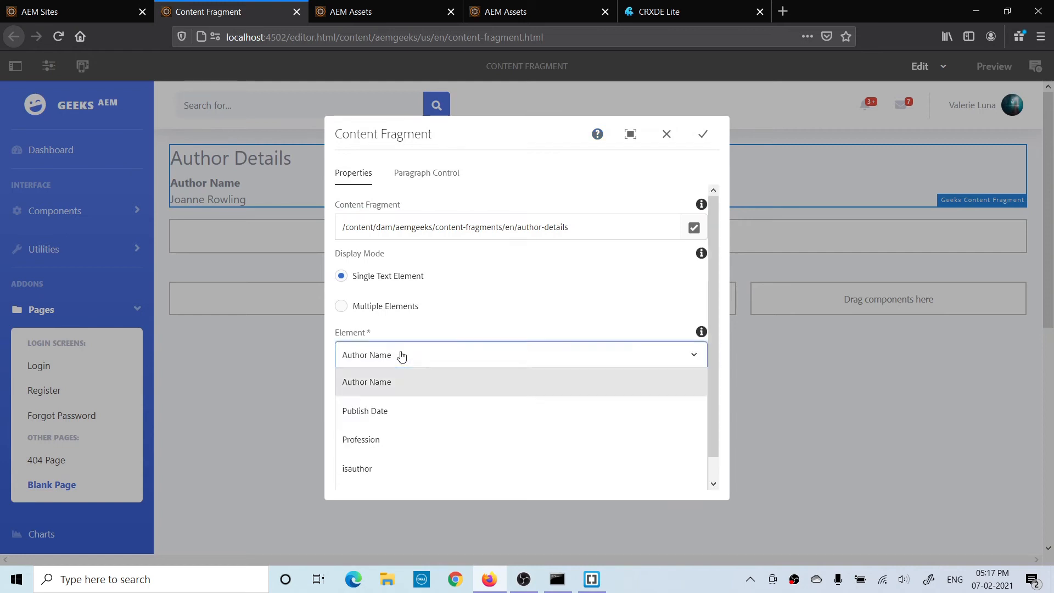
{"action": "left_click", "coordinate": [387, 439]}
{"action": "left_click", "coordinate": [702, 134]}
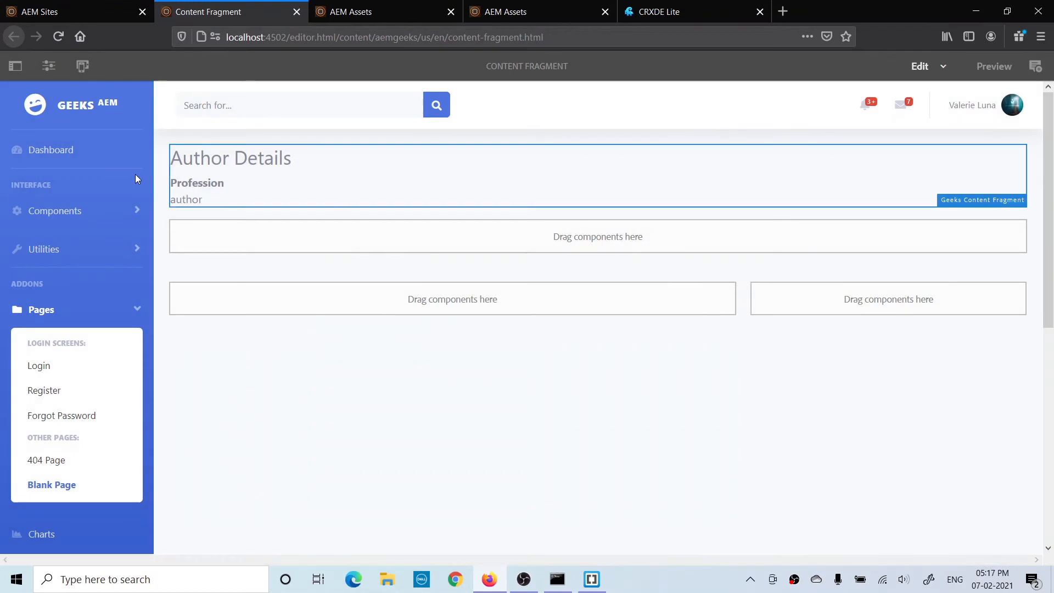
- Set the Geeks Content Fragment component's display mode to Multiple Elements with Author Name and Books as elements, and apply it
{"action": "left_click", "coordinate": [324, 167]}
{"action": "left_click", "coordinate": [227, 131]}
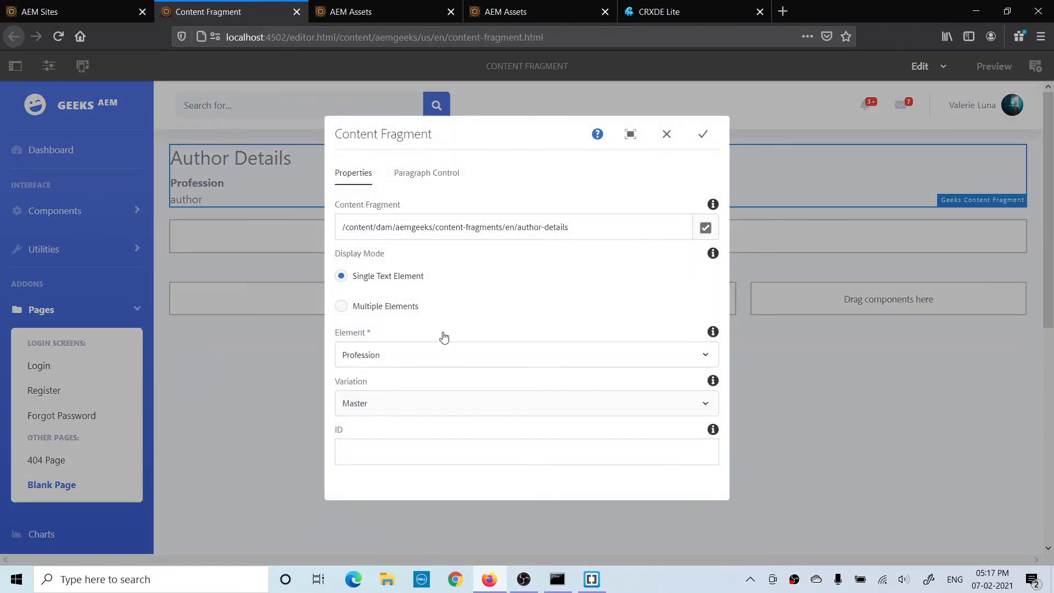
{"action": "left_click", "coordinate": [341, 306]}
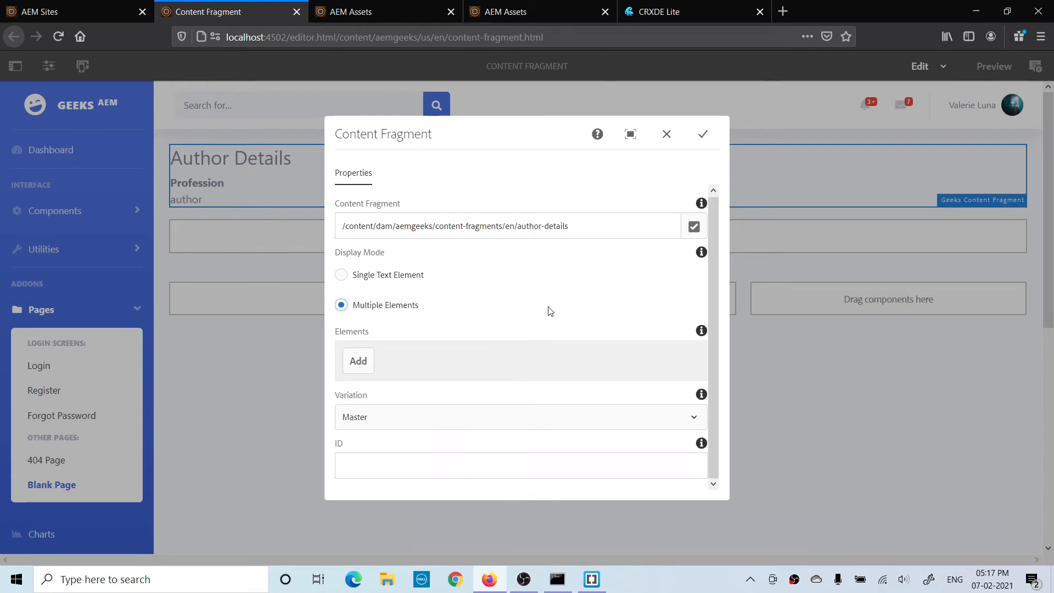
{"action": "left_click", "coordinate": [357, 361]}
{"action": "scroll", "coordinate": [531, 305], "scroll_direction": "down", "scroll_amount": 1}
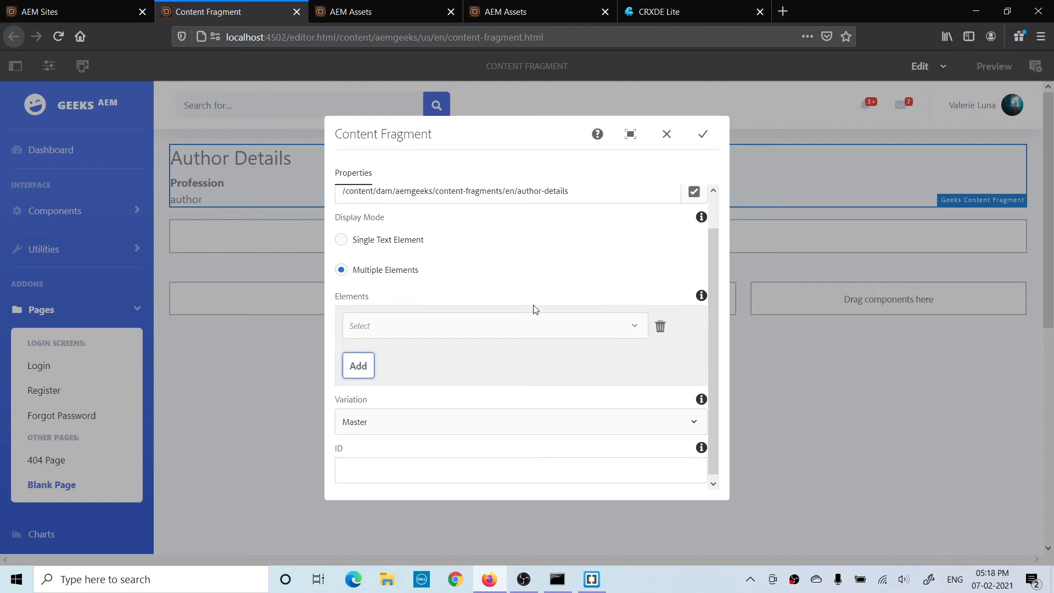
{"action": "left_click", "coordinate": [615, 320]}
{"action": "left_click", "coordinate": [430, 348]}
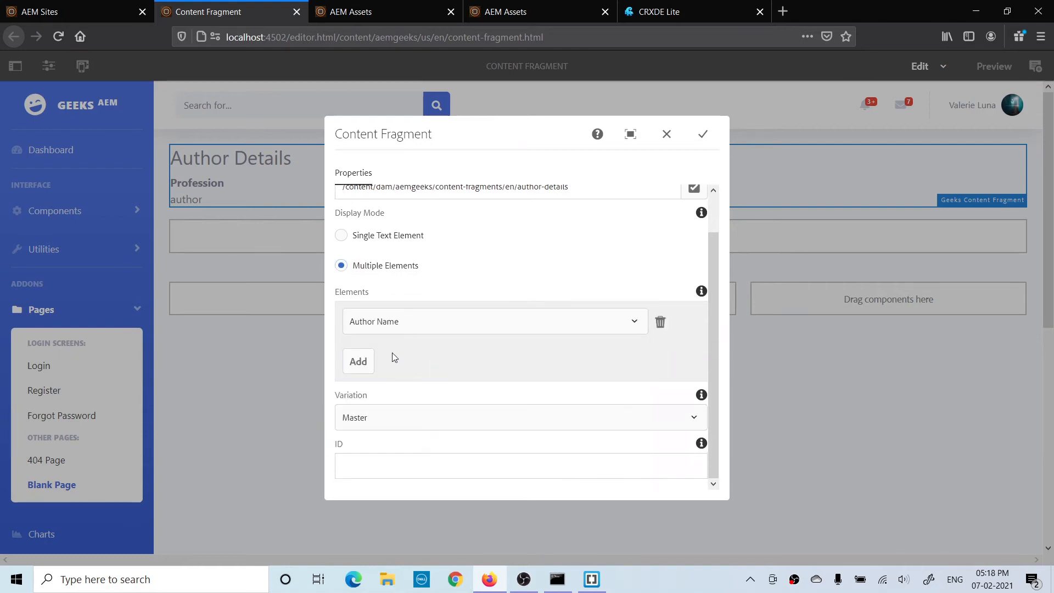
{"action": "left_click", "coordinate": [364, 362]}
{"action": "left_click", "coordinate": [400, 366]}
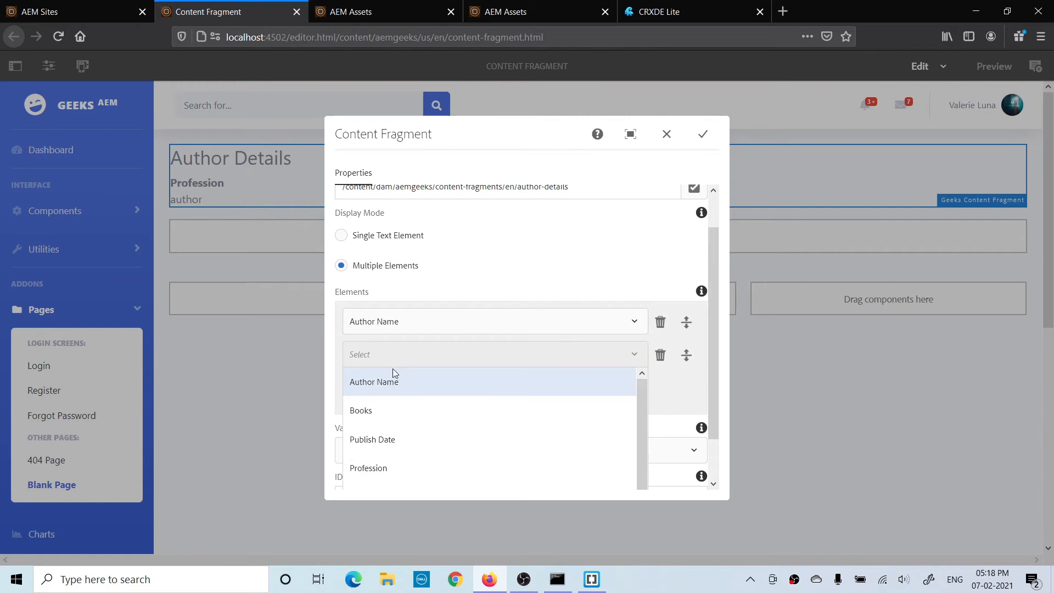
{"action": "left_click", "coordinate": [375, 412]}
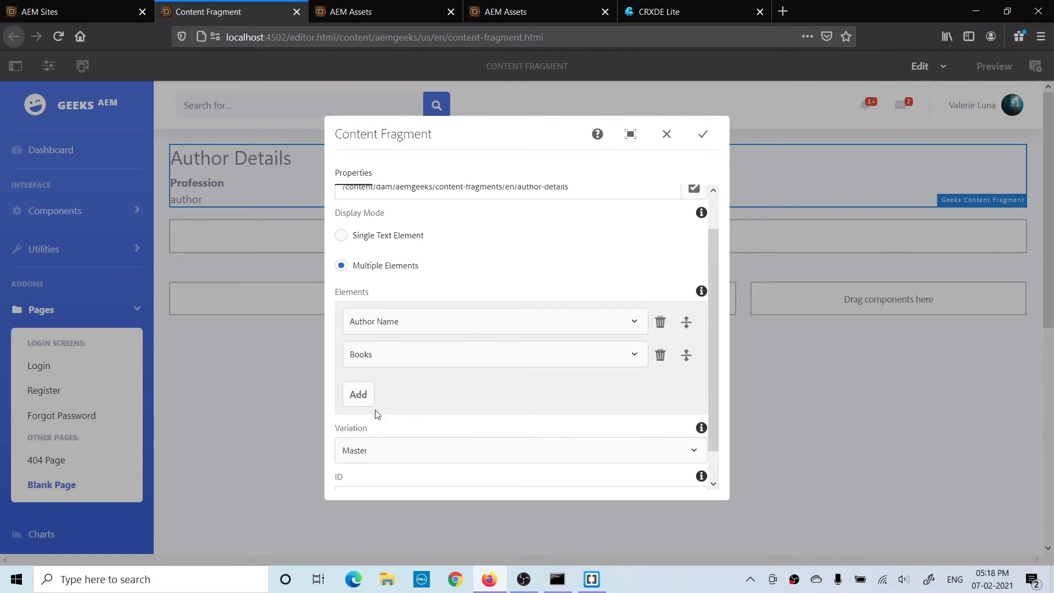
{"action": "left_click", "coordinate": [703, 133]}
- Check which variations the Geeks Content Fragment component's configuration offers, keeping Master selected
{"action": "left_click", "coordinate": [260, 211]}
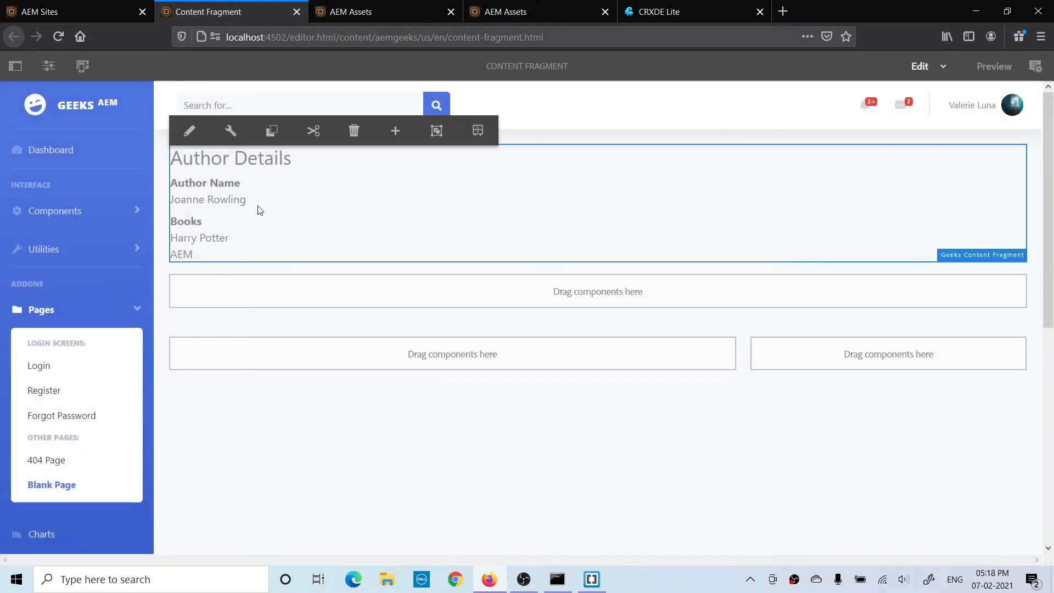
{"action": "left_click", "coordinate": [231, 132]}
{"action": "scroll", "coordinate": [682, 384], "scroll_direction": "down", "scroll_amount": 2}
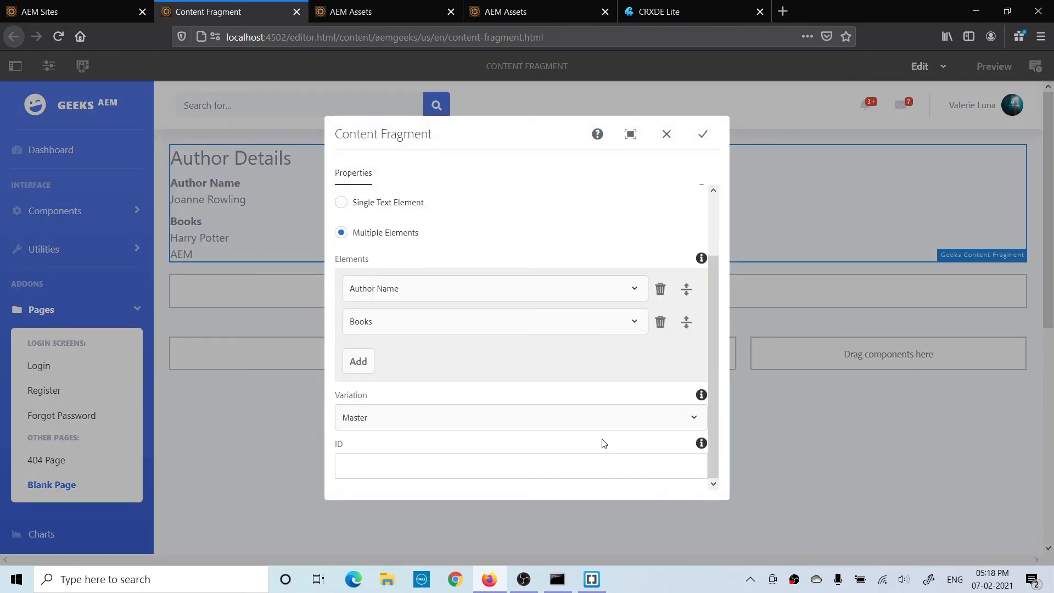
{"action": "left_click", "coordinate": [540, 427]}
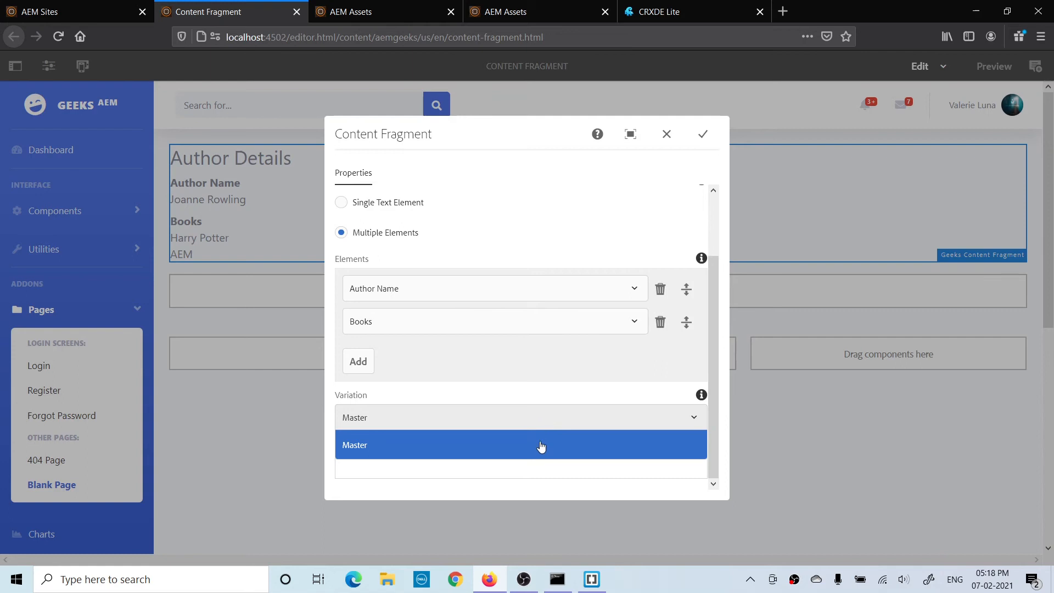
{"action": "left_click", "coordinate": [541, 446]}
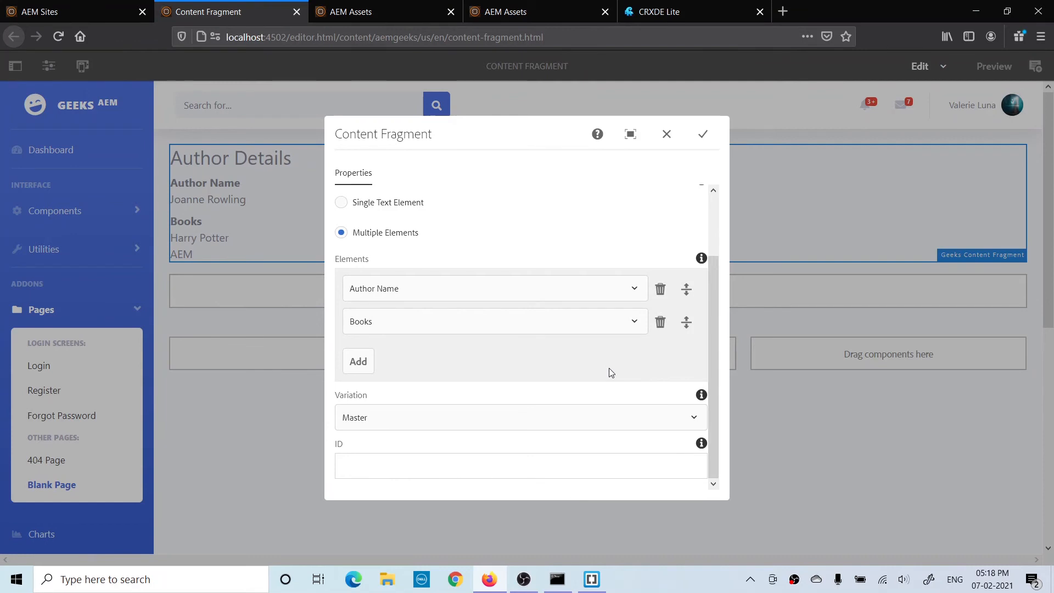
- Open the Author Details content fragment for editing in Assets and create a variation titled author1
{"action": "key", "text": "ctrl+Tab"}
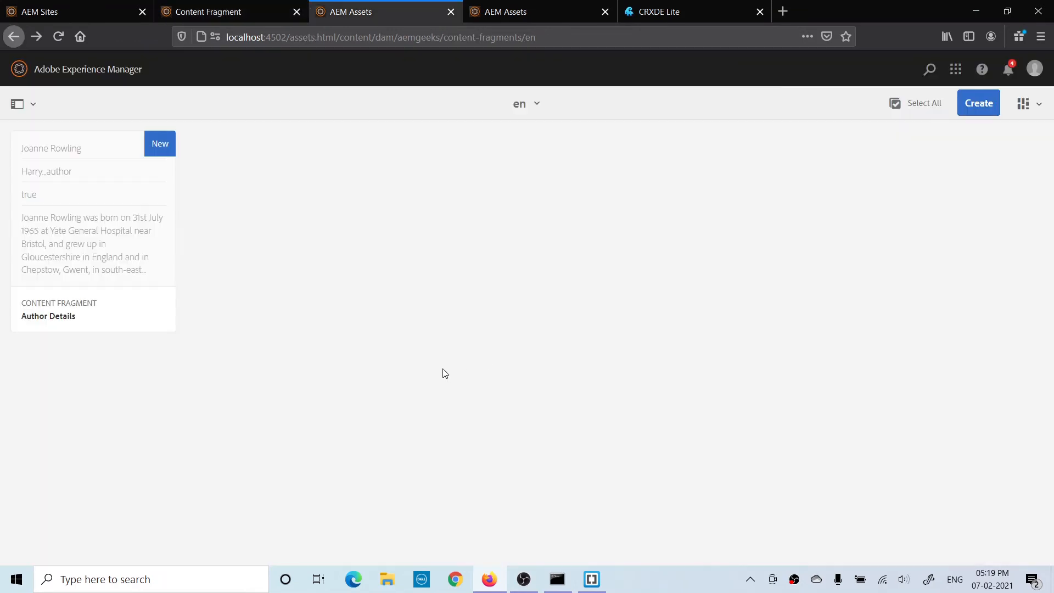
{"action": "mouse_move", "coordinate": [101, 206]}
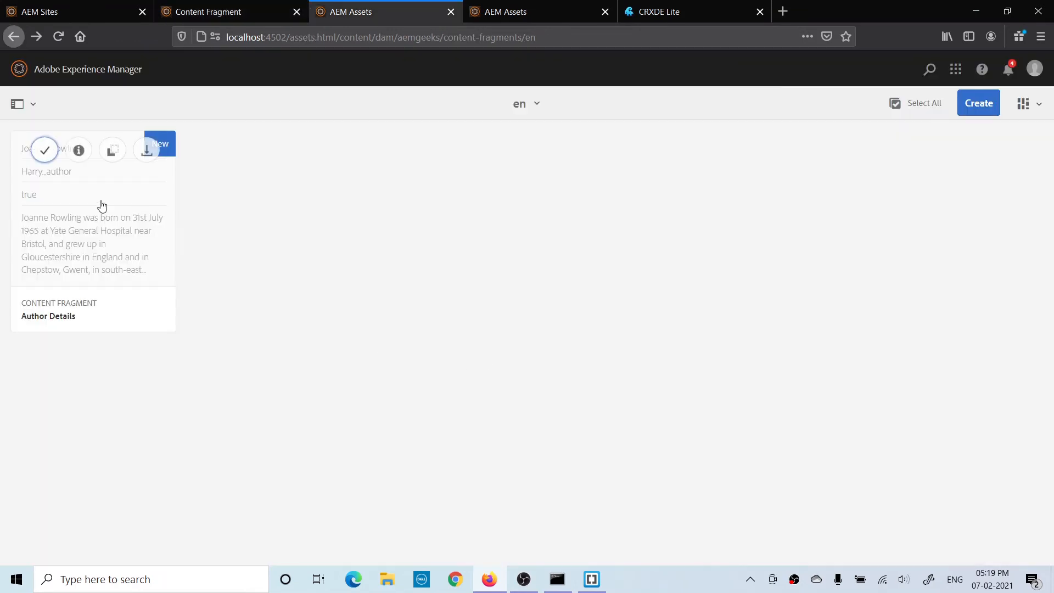
{"action": "left_click", "coordinate": [45, 151]}
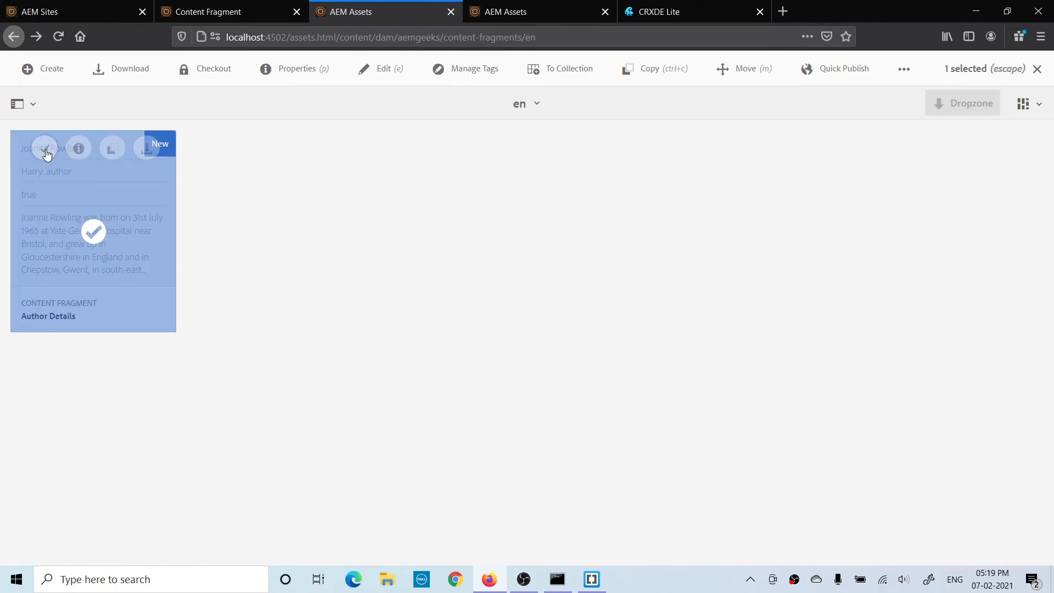
{"action": "left_click", "coordinate": [383, 71]}
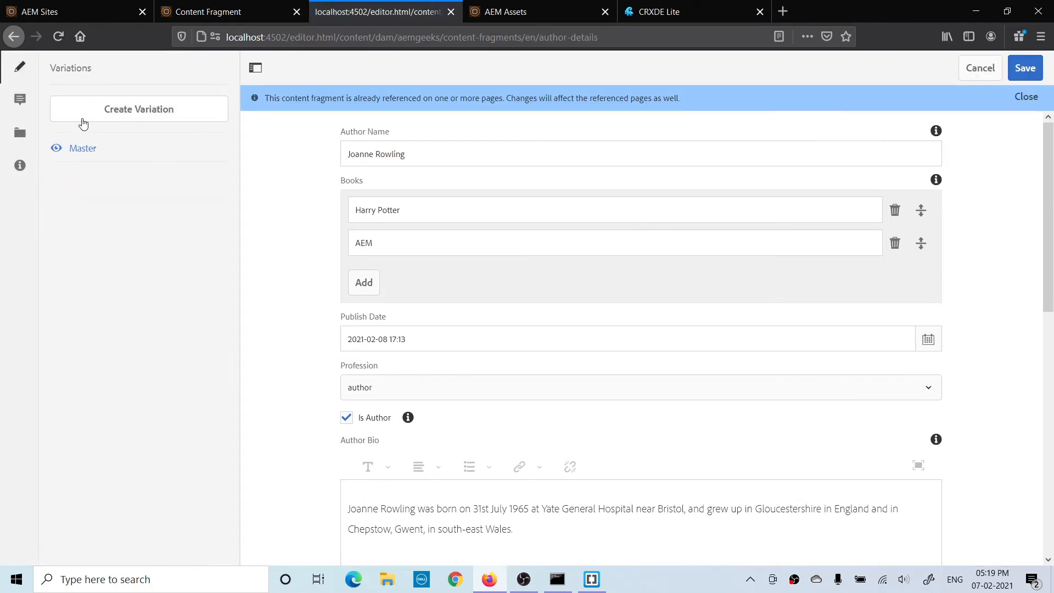
{"action": "left_click", "coordinate": [149, 111]}
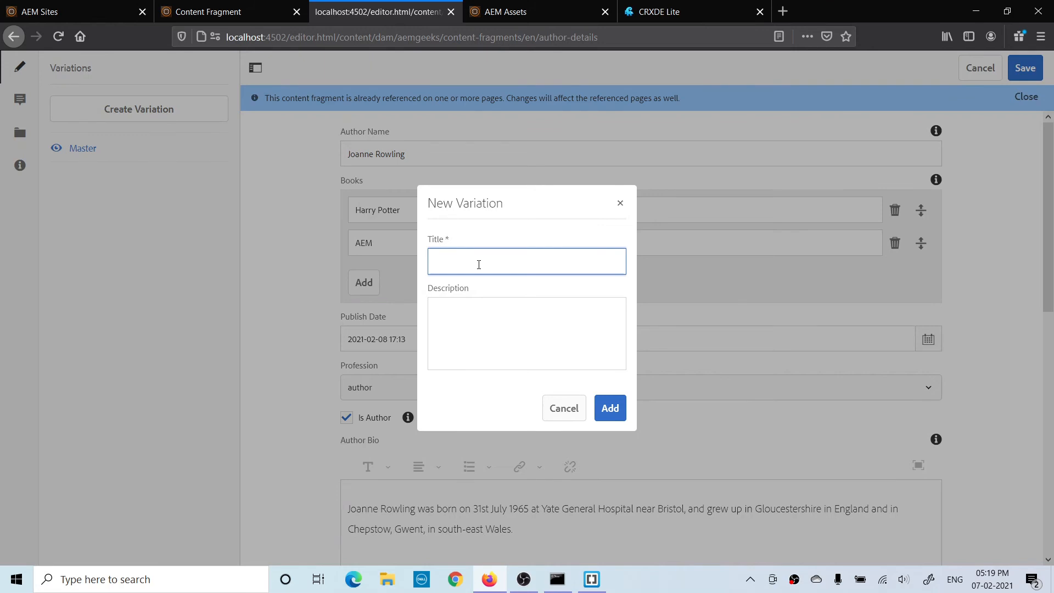
{"action": "type", "text": "author1"}
{"action": "left_click", "coordinate": [603, 408]}
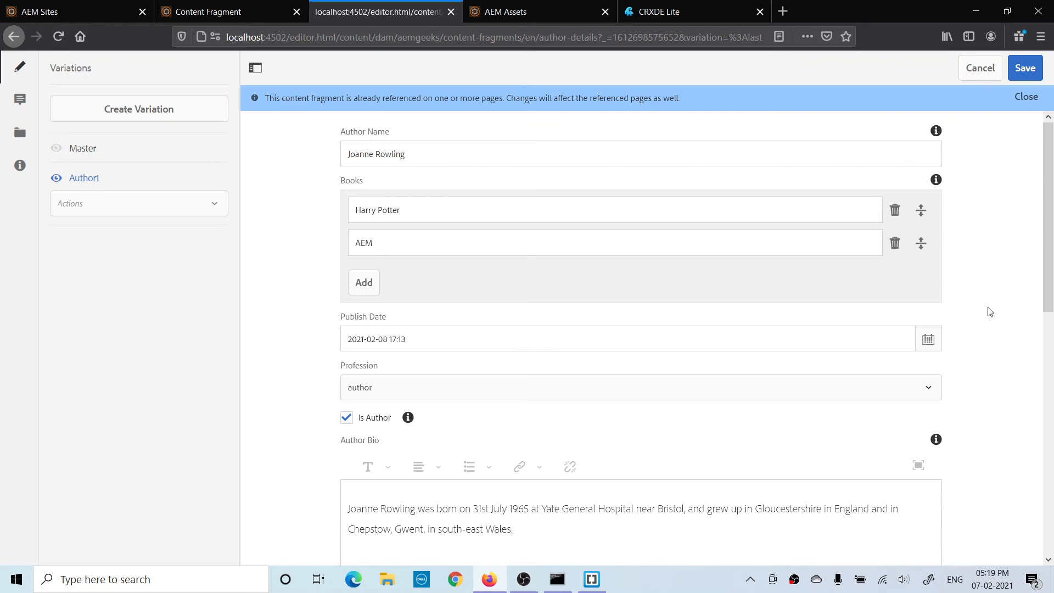
- In the Author1 variation, append "Author 1" to the author name and add SFCC as another book
{"action": "left_click", "coordinate": [426, 153]}
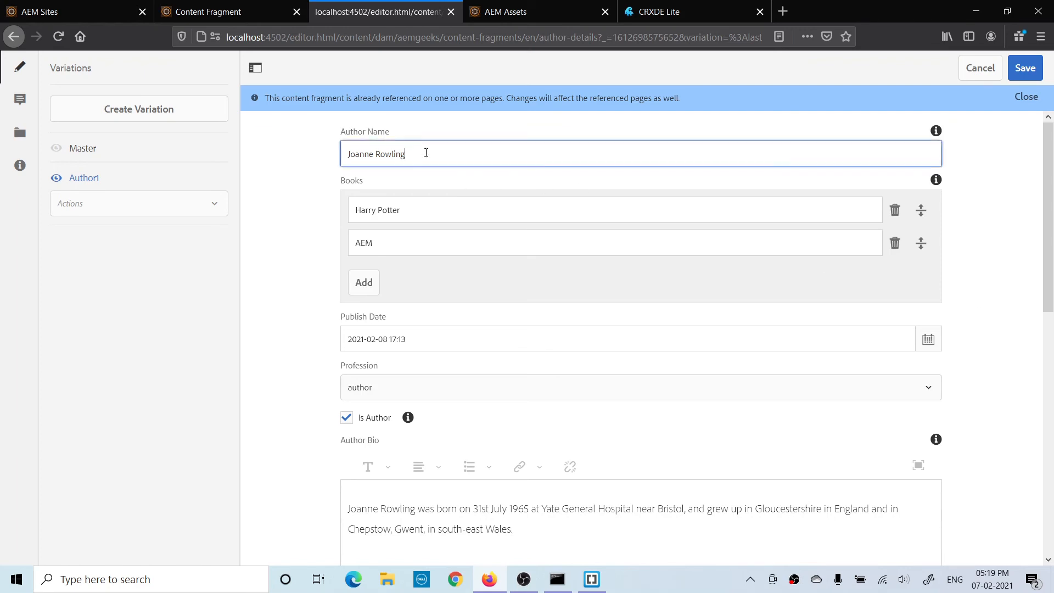
{"action": "type", "text": "Author 1"}
{"action": "left_click", "coordinate": [365, 283]}
{"action": "left_click", "coordinate": [392, 280]}
{"action": "type", "text": "SFCC"}
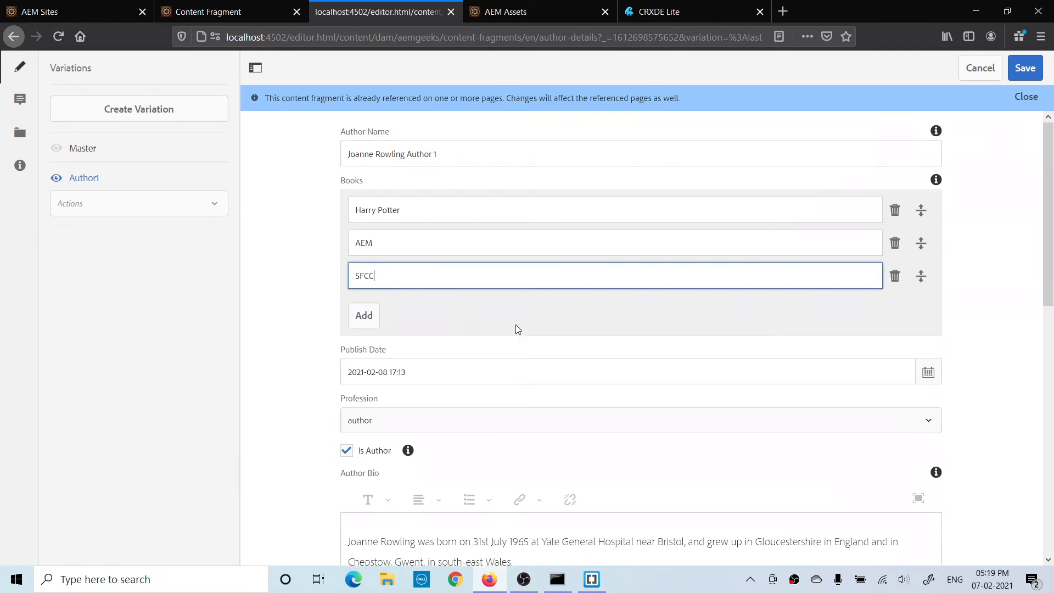
- Set the Author1 variation's profession to both and save the content fragment
{"action": "scroll", "coordinate": [515, 328], "scroll_direction": "down", "scroll_amount": 2}
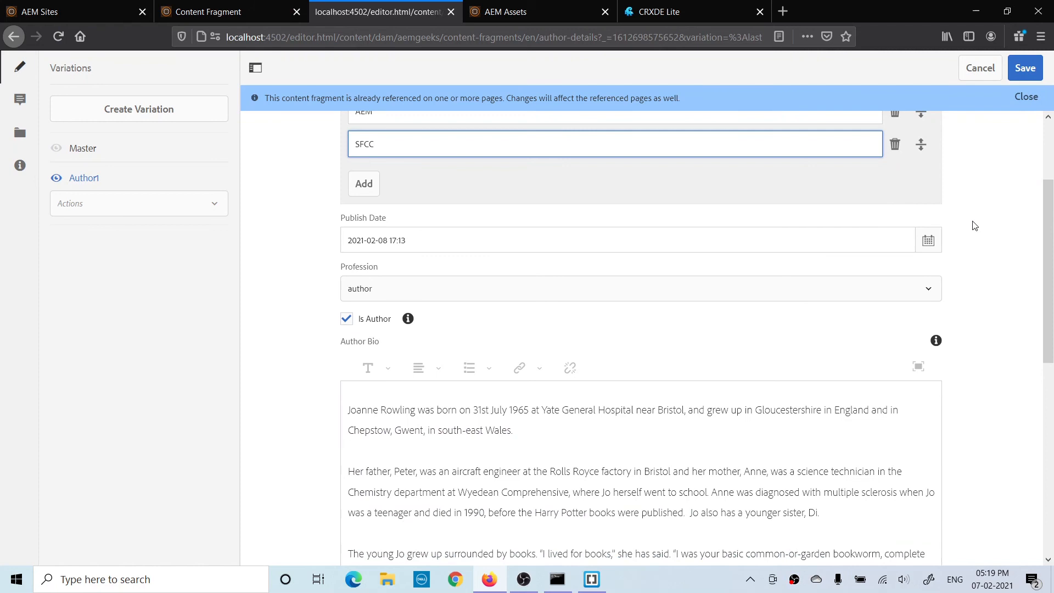
{"action": "left_click", "coordinate": [795, 298]}
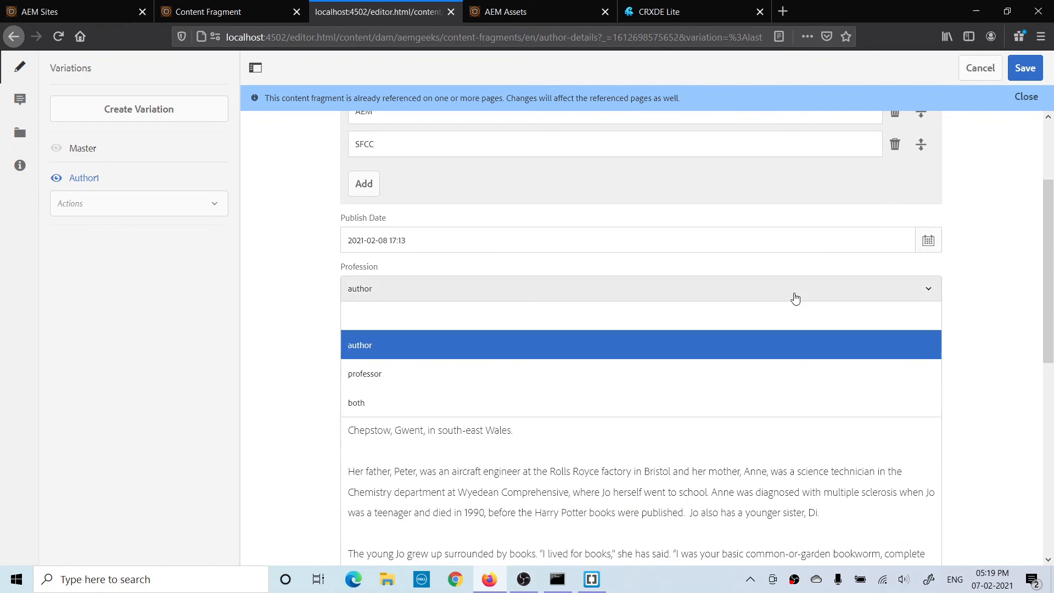
{"action": "left_click", "coordinate": [443, 384]}
{"action": "left_click", "coordinate": [442, 297]}
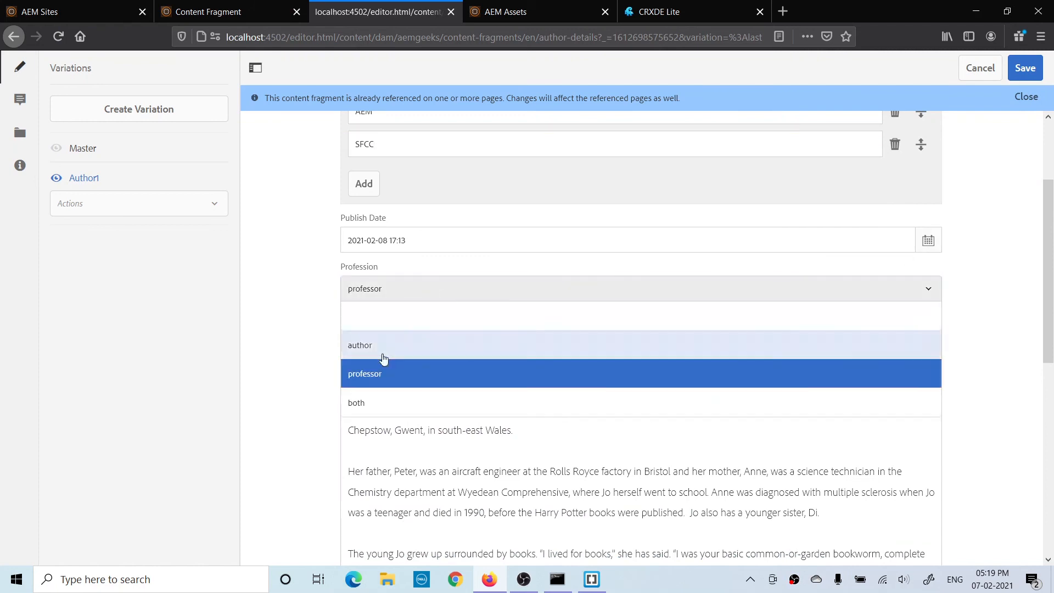
{"action": "left_click", "coordinate": [374, 398]}
{"action": "left_click", "coordinate": [1029, 68]}
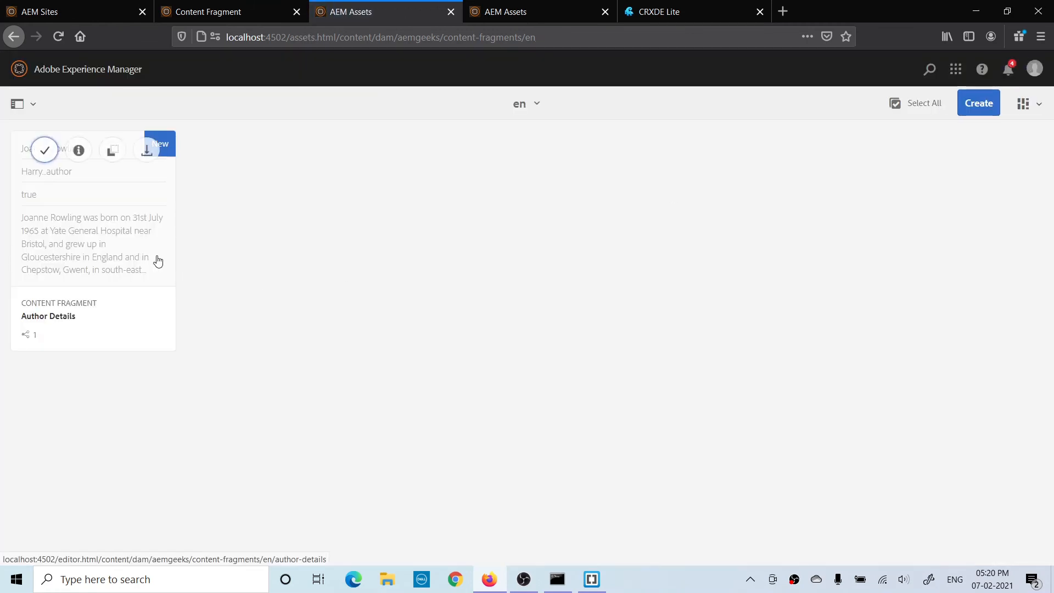
- Reload the Content Fragment page and apply the author1 variation to the Geeks Content Fragment component
{"action": "left_click", "coordinate": [221, 16]}
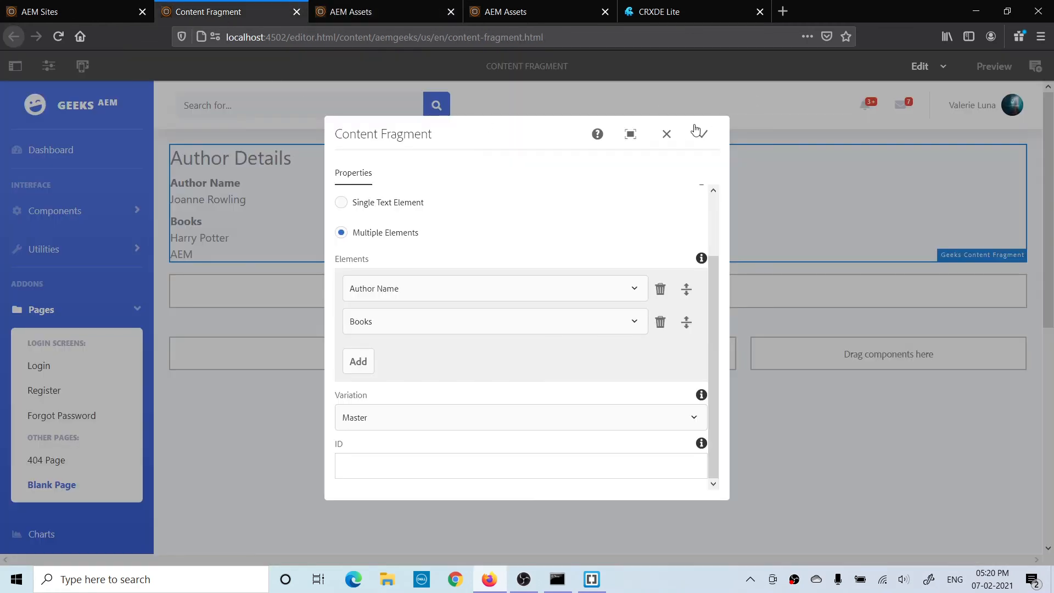
{"action": "left_click", "coordinate": [666, 134]}
{"action": "left_click", "coordinate": [58, 36]}
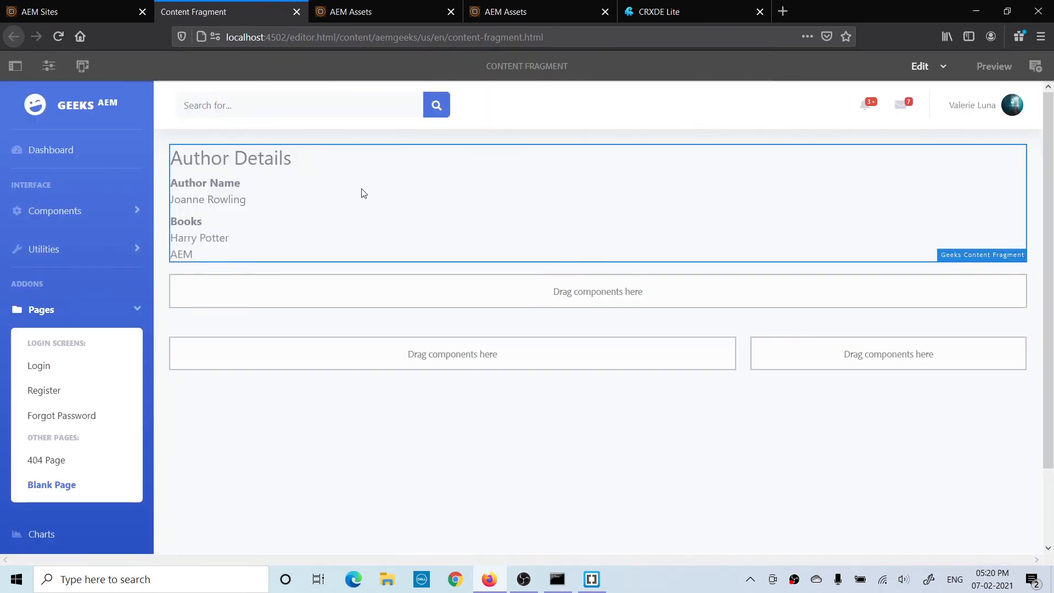
{"action": "left_click", "coordinate": [361, 193]}
{"action": "left_click", "coordinate": [233, 132]}
{"action": "scroll", "coordinate": [532, 296], "scroll_direction": "down", "scroll_amount": 3}
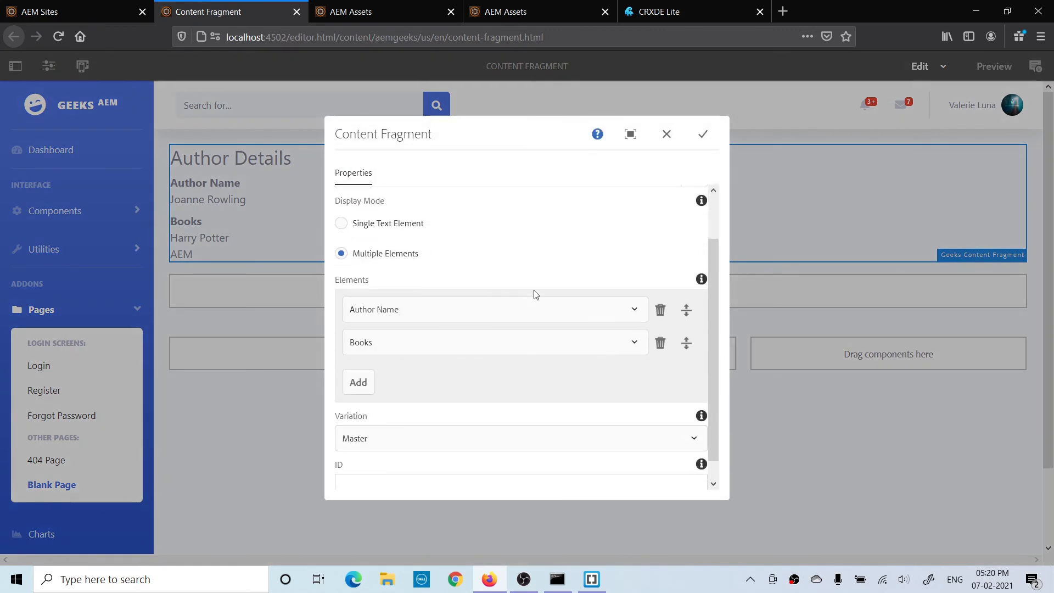
{"action": "left_click", "coordinate": [687, 415]}
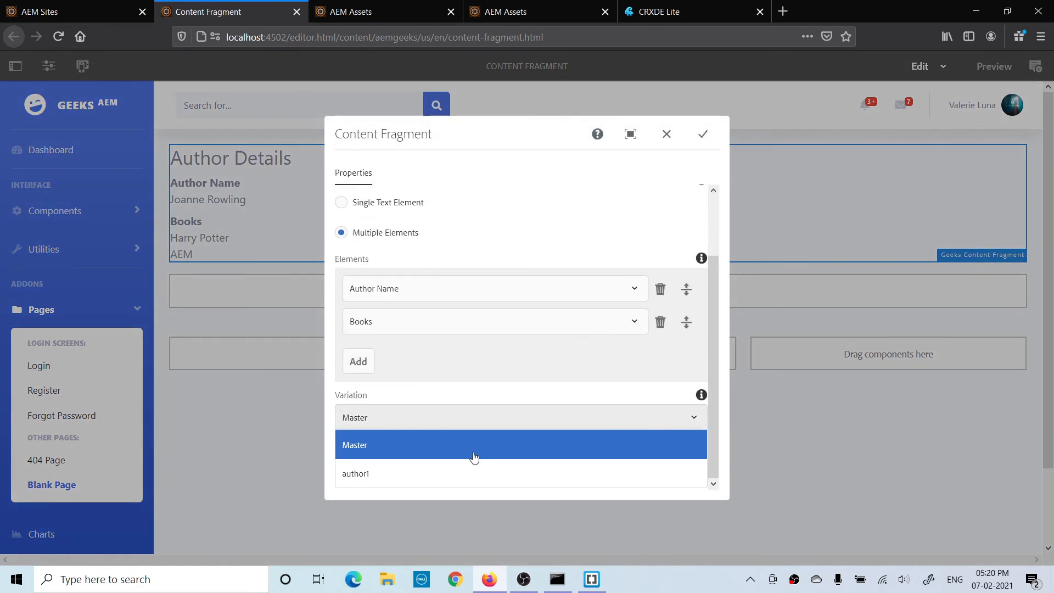
{"action": "left_click", "coordinate": [381, 474]}
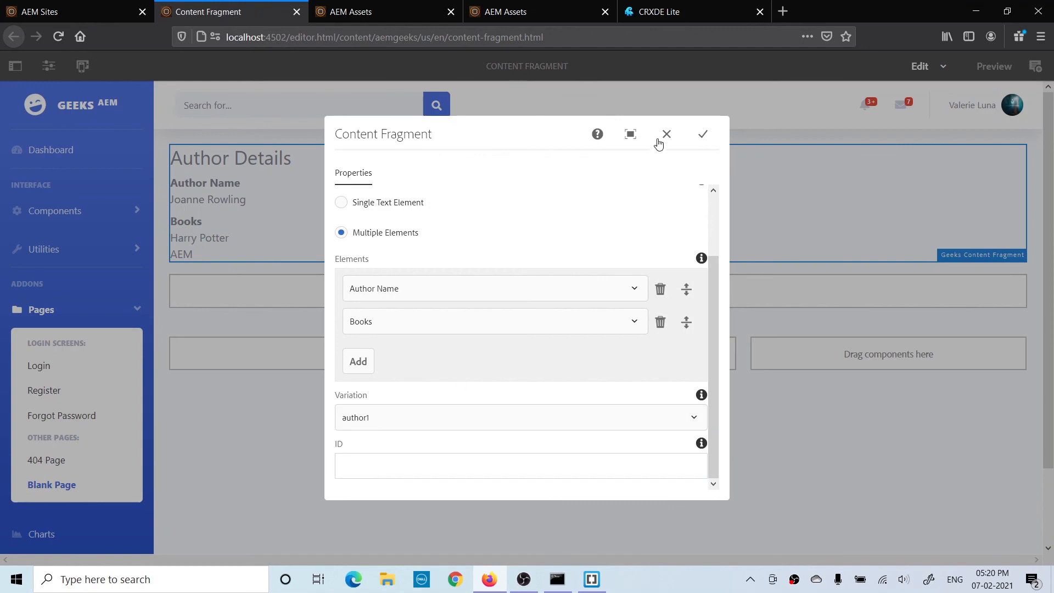
{"action": "left_click", "coordinate": [702, 134]}
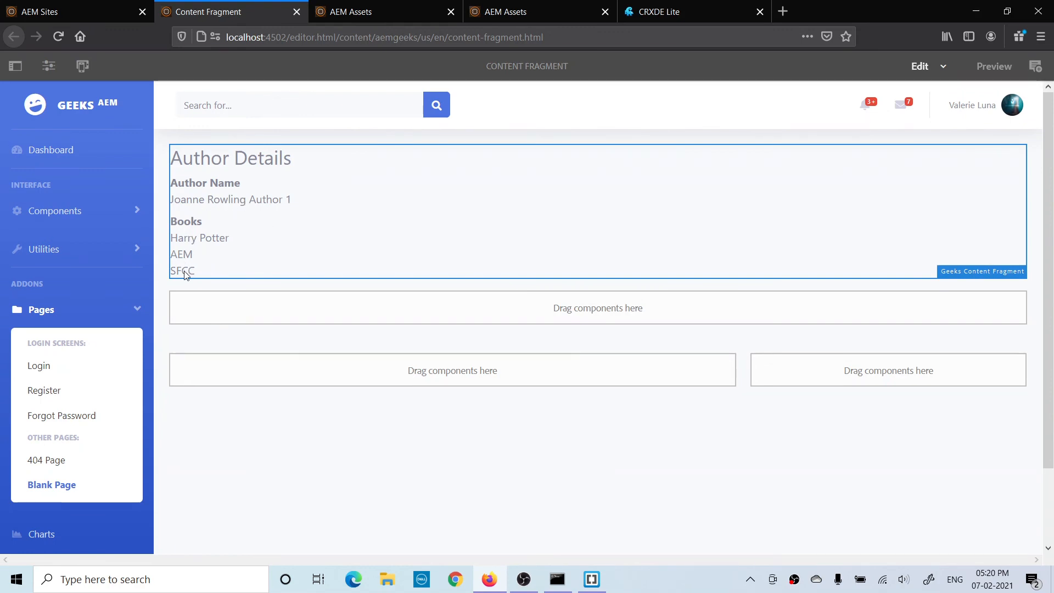
- Examine the ID setting in the Geeks Content Fragment component's configuration
{"action": "double_click", "coordinate": [347, 245]}
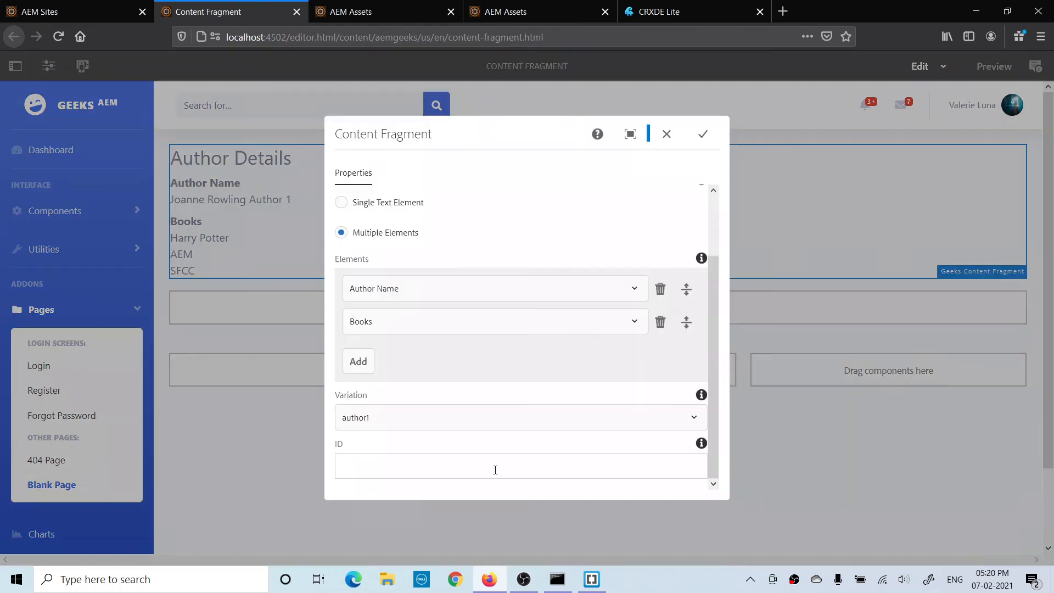
{"action": "left_click", "coordinate": [413, 467]}
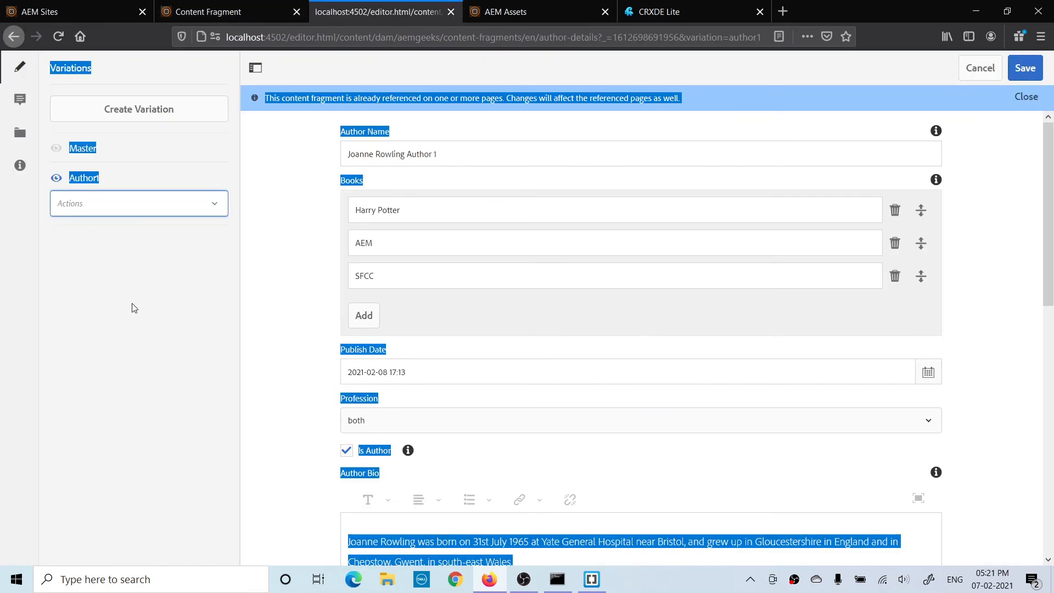
- Review the actions available for the Author1 variation of Author Details and compare its content with Master
{"action": "left_click", "coordinate": [61, 259]}
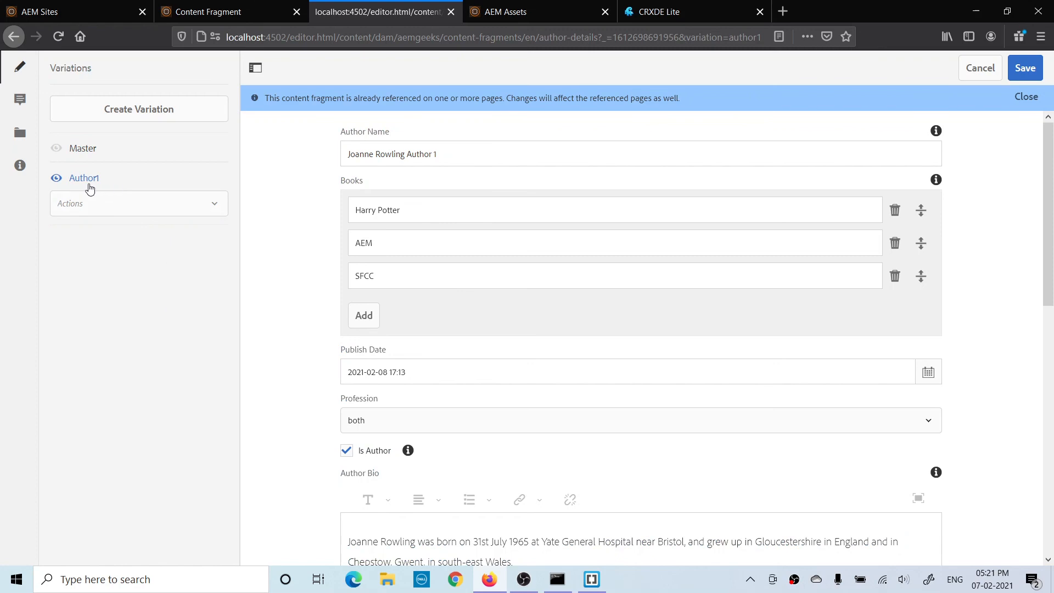
{"action": "left_click", "coordinate": [144, 207]}
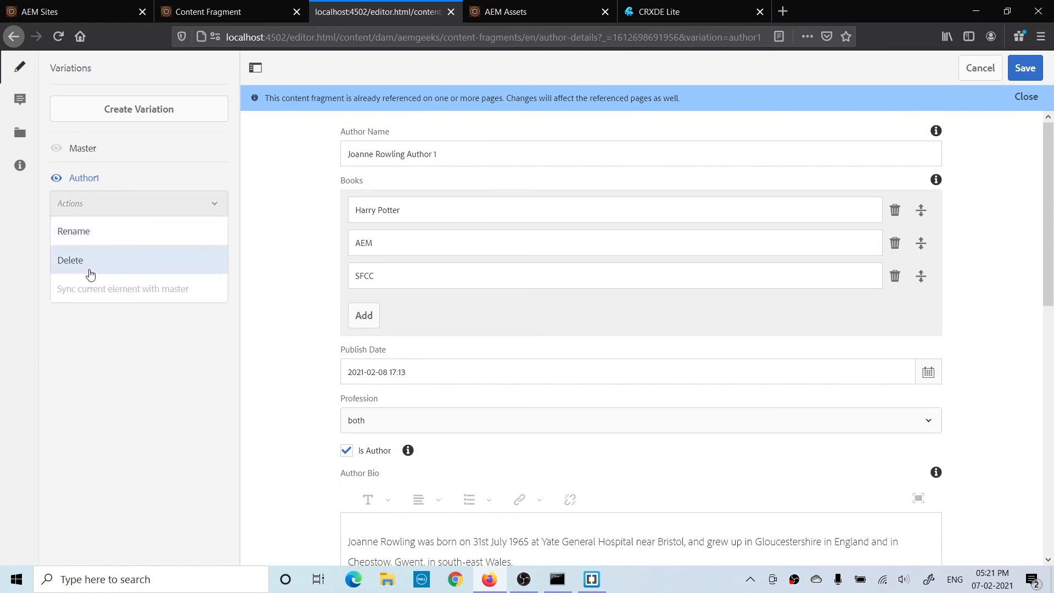
{"action": "left_click", "coordinate": [160, 351]}
{"action": "left_click", "coordinate": [103, 148]}
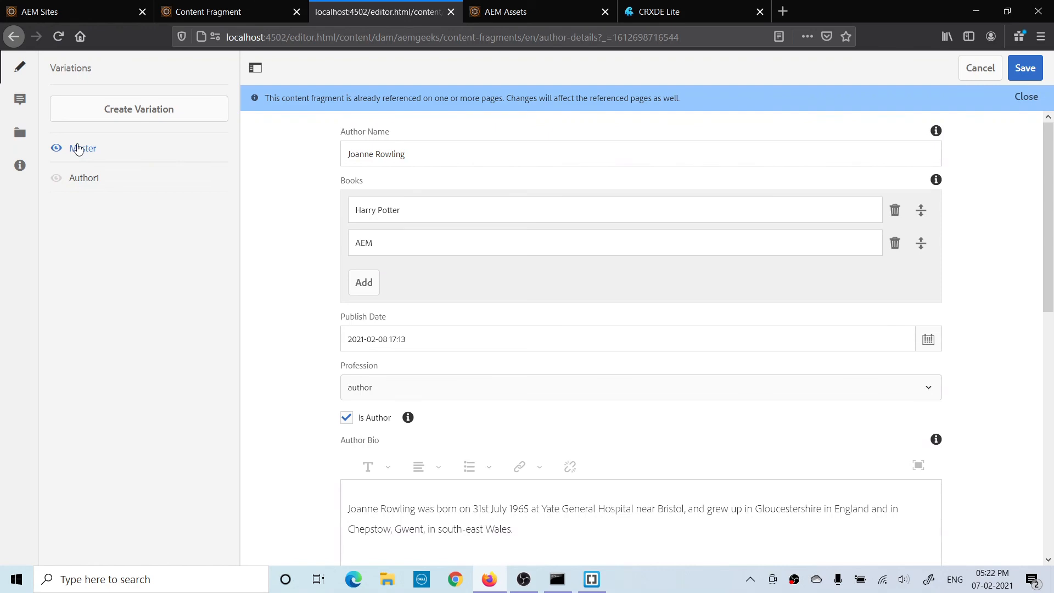
{"action": "left_click", "coordinate": [94, 185]}
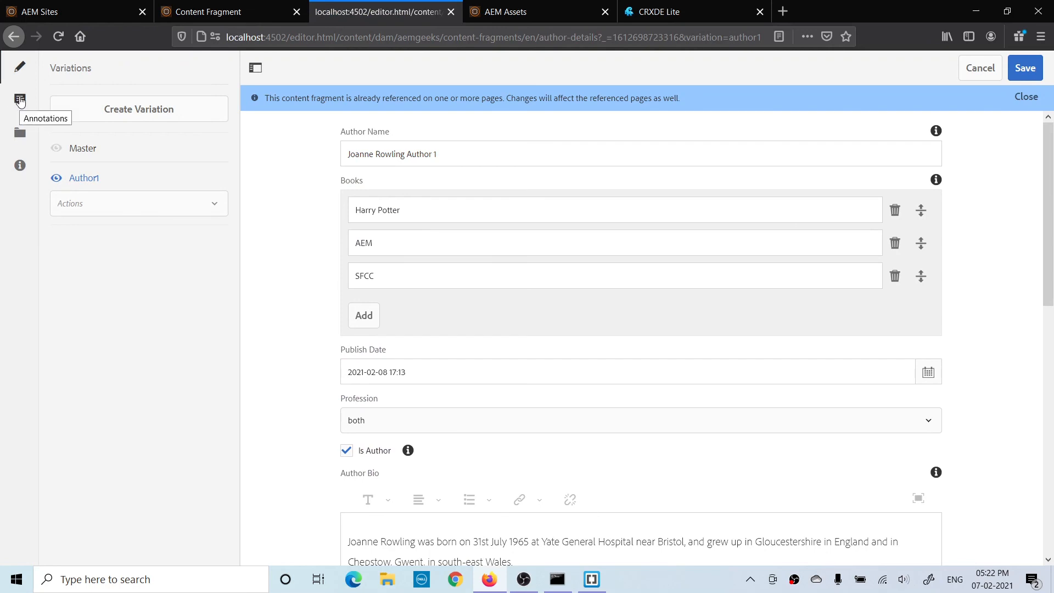
- Add the annotation comment "Author has added" to the Author Details content fragment
{"action": "left_click", "coordinate": [21, 100]}
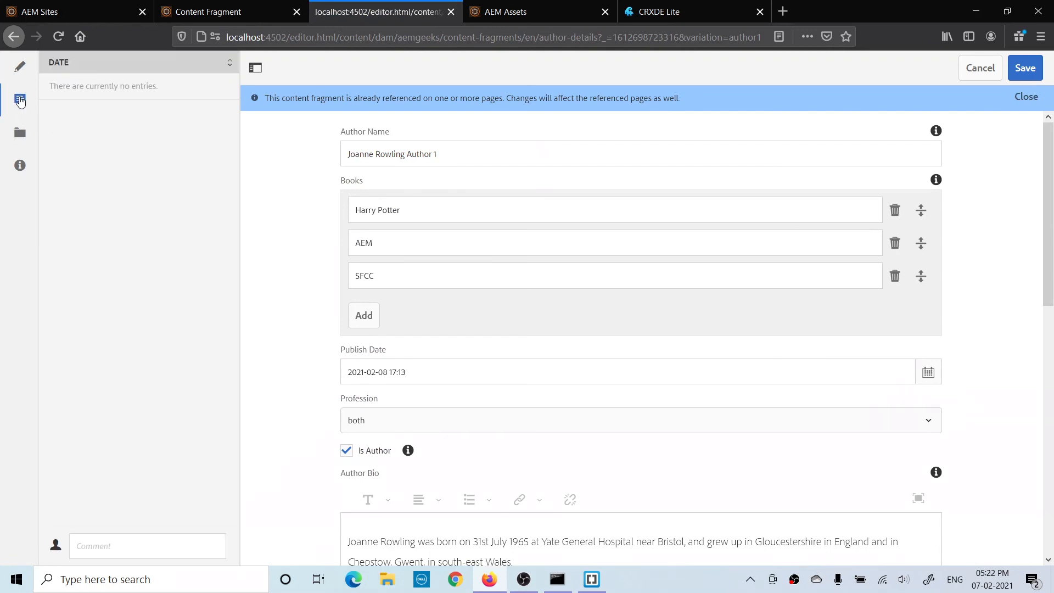
{"action": "left_click", "coordinate": [166, 537]}
{"action": "type", "text": "Author has added"}
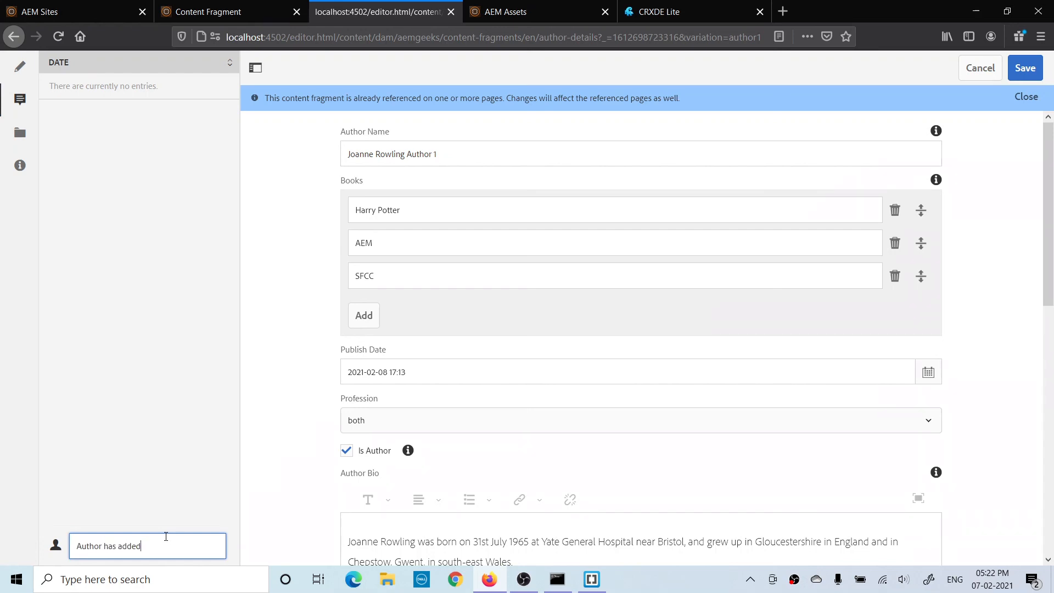
{"action": "key", "text": "Return"}
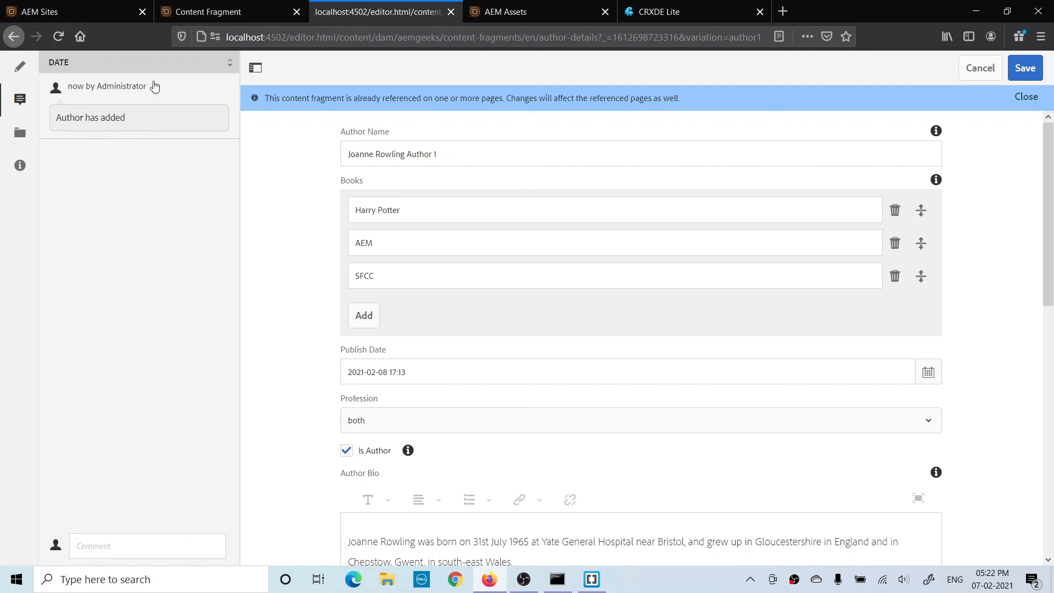